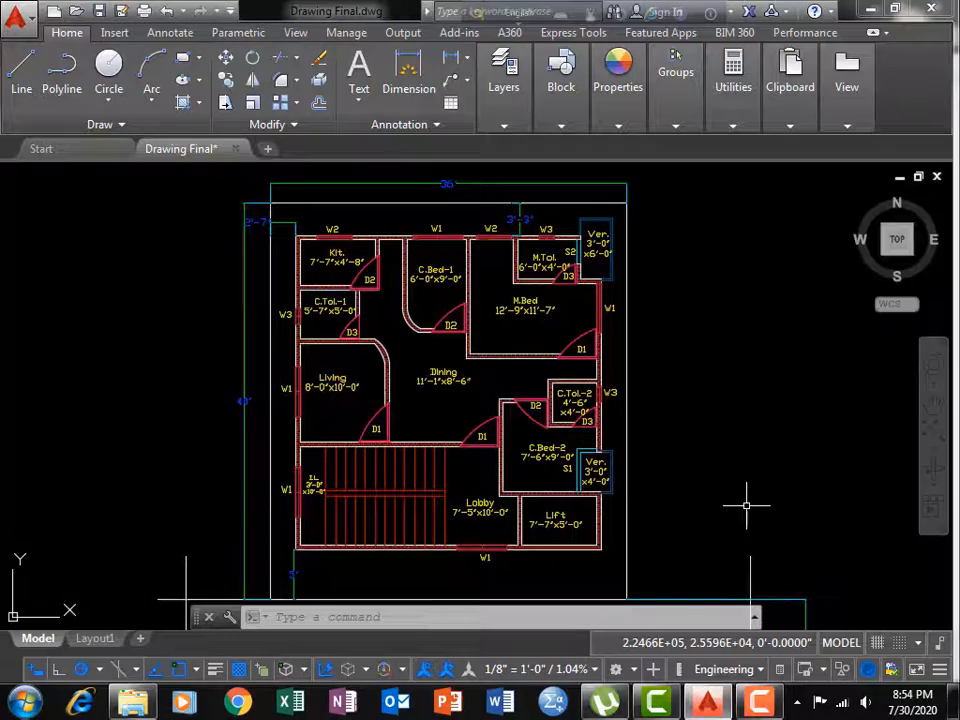
# Look over the floor plan's rooms, doors, windows and their size labels
pyautogui.scroll(3, 425, 415)
pyautogui.moveTo(427, 412); pyautogui.dragTo(420, 583, button='middle')
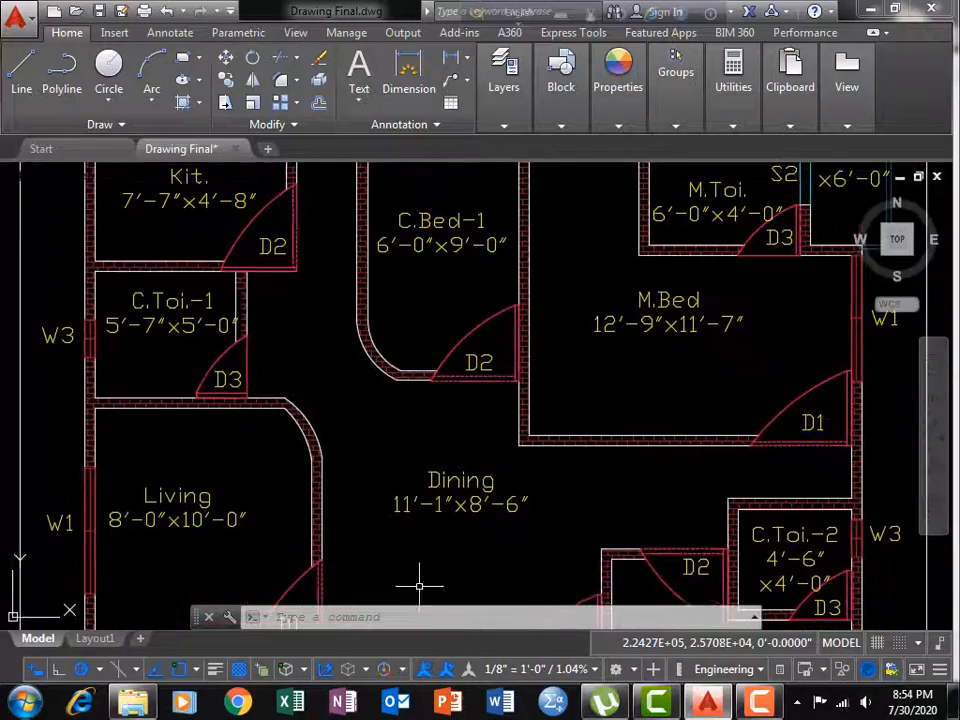
pyautogui.moveTo(480, 441); pyautogui.dragTo(475, 227, button='middle')
pyautogui.scroll(-2, 444, 409)
pyautogui.moveTo(444, 402); pyautogui.dragTo(428, 162, button='middle')
pyautogui.moveTo(439, 318)
pyautogui.mouseDown(button='middle')
pyautogui.moveTo(452, 204)
pyautogui.moveTo(450, 521)
pyautogui.mouseUp(button='middle')
pyautogui.moveTo(402, 342); pyautogui.dragTo(430, 591, button='middle')
pyautogui.moveTo(355, 375)
pyautogui.mouseDown(button='middle')
pyautogui.moveTo(333, 478)
pyautogui.moveTo(311, 452)
pyautogui.mouseUp(button='middle')
# List the properties of the brick hatch in the kitchen walls and check its area
pyautogui.scroll(4, 285, 446)
pyautogui.scroll(2, 349, 447)
pyautogui.scroll(-2, 333, 479)
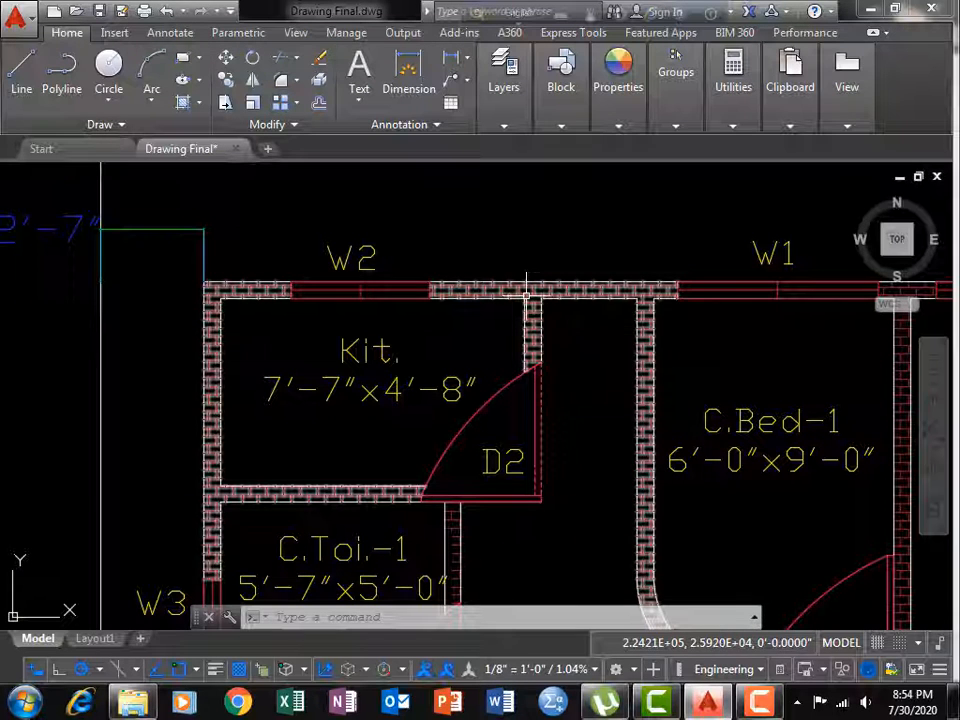
pyautogui.scroll(2, 386, 402)
pyautogui.moveTo(386, 403); pyautogui.dragTo(342, 389, button='middle')
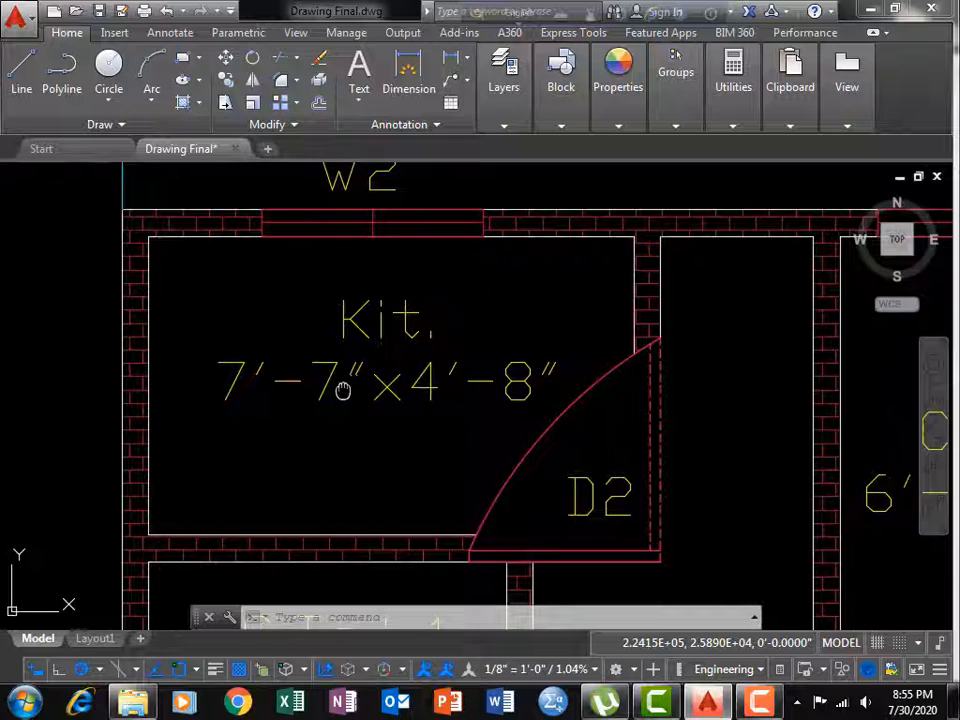
pyautogui.click(522, 217)
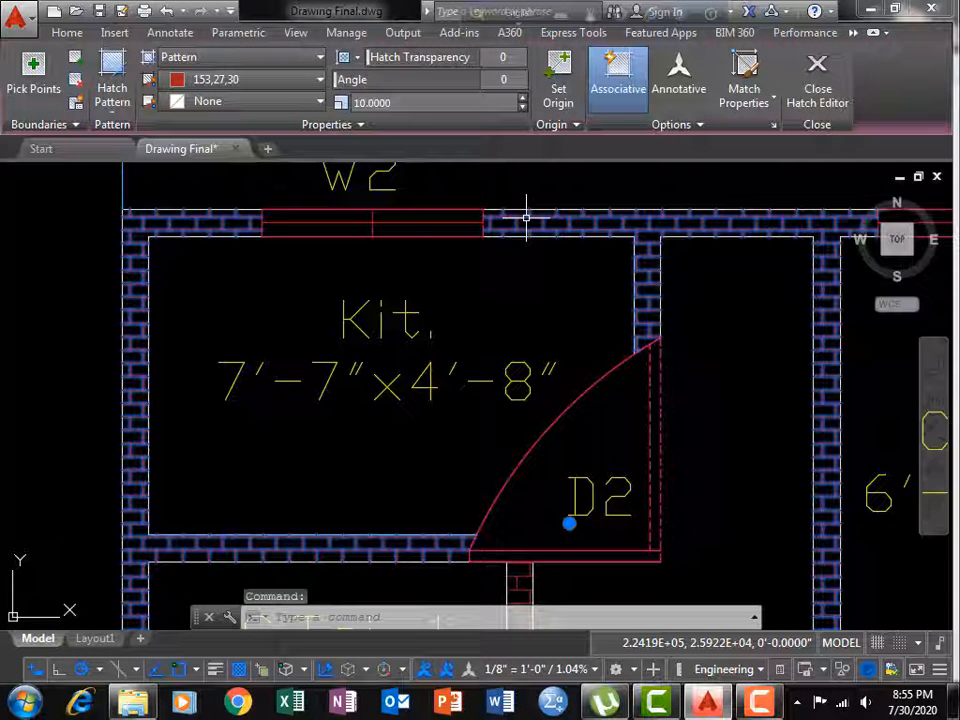
pyautogui.write('list')
pyautogui.press('Return')
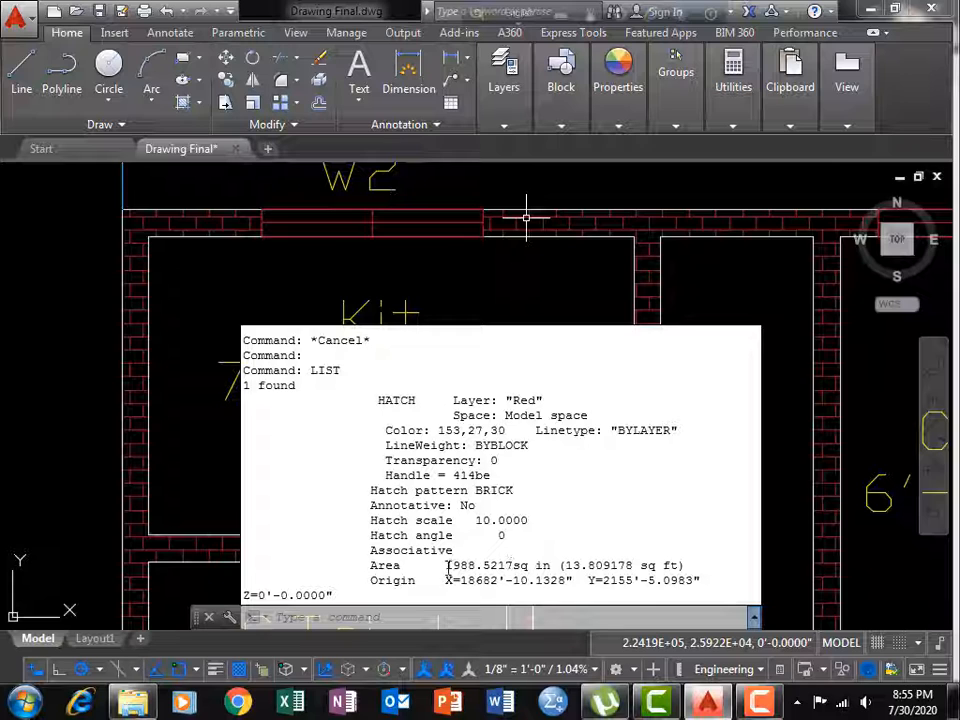
pyautogui.moveTo(446, 566); pyautogui.dragTo(531, 566)
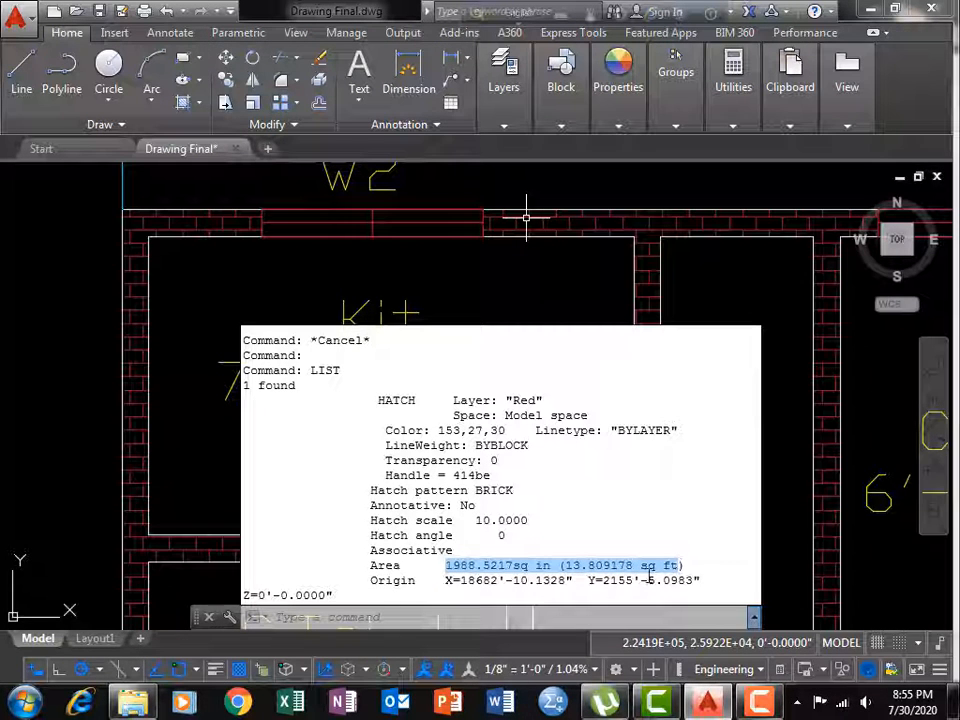
pyautogui.click(407, 568)
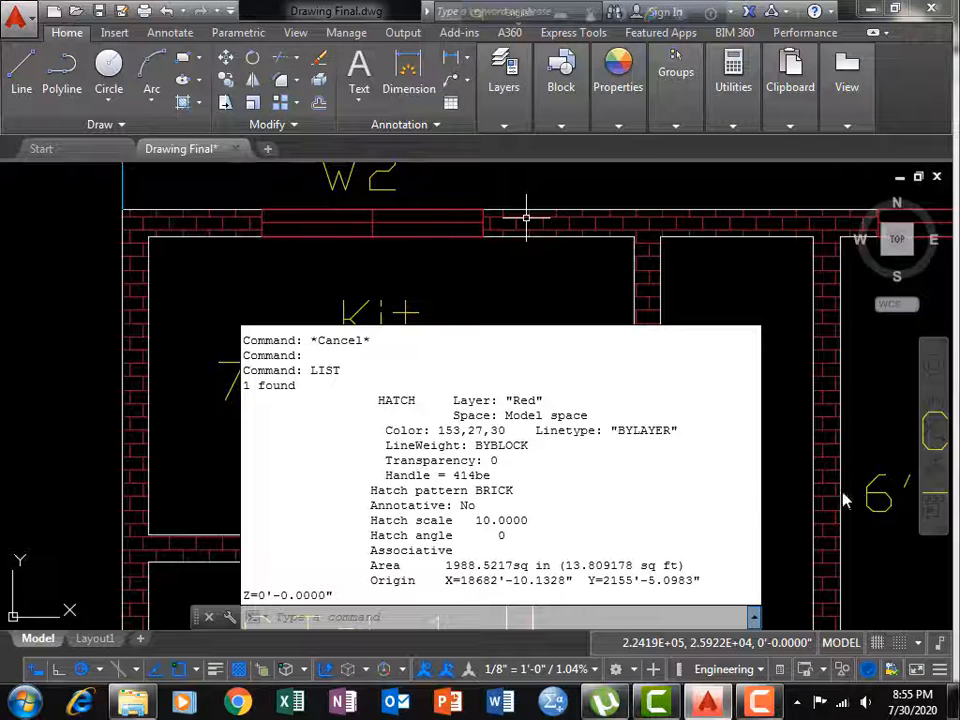
pyautogui.click(795, 515)
# List the properties of the outer property boundary polyline and check its area, perimeter and layer
pyautogui.scroll(-2, 427, 393)
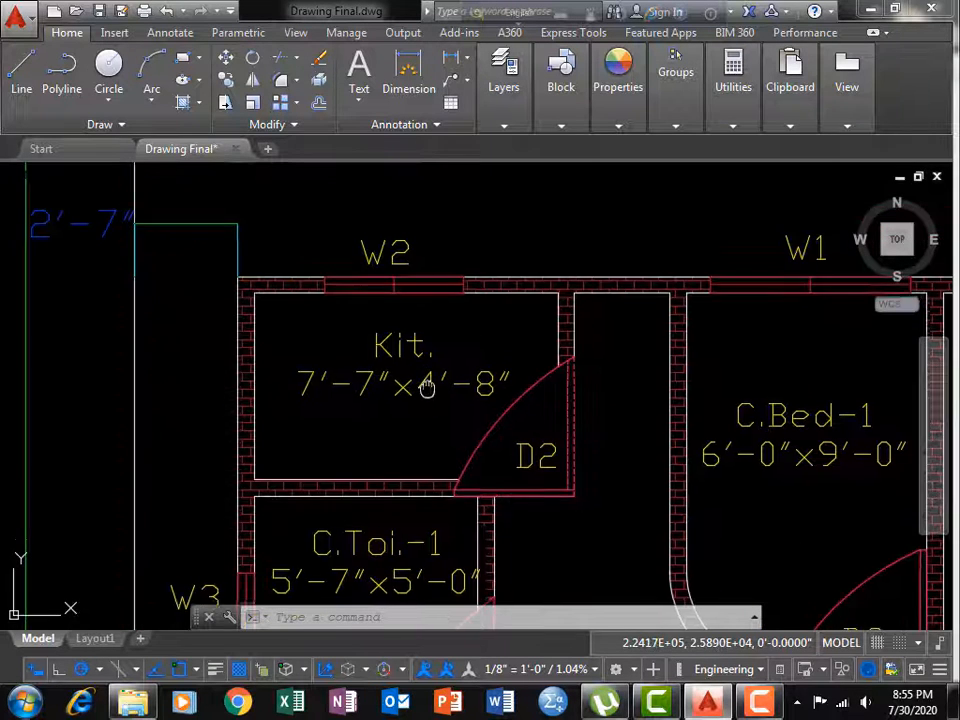
pyautogui.scroll(-2, 420, 345)
pyautogui.scroll(-2, 420, 345)
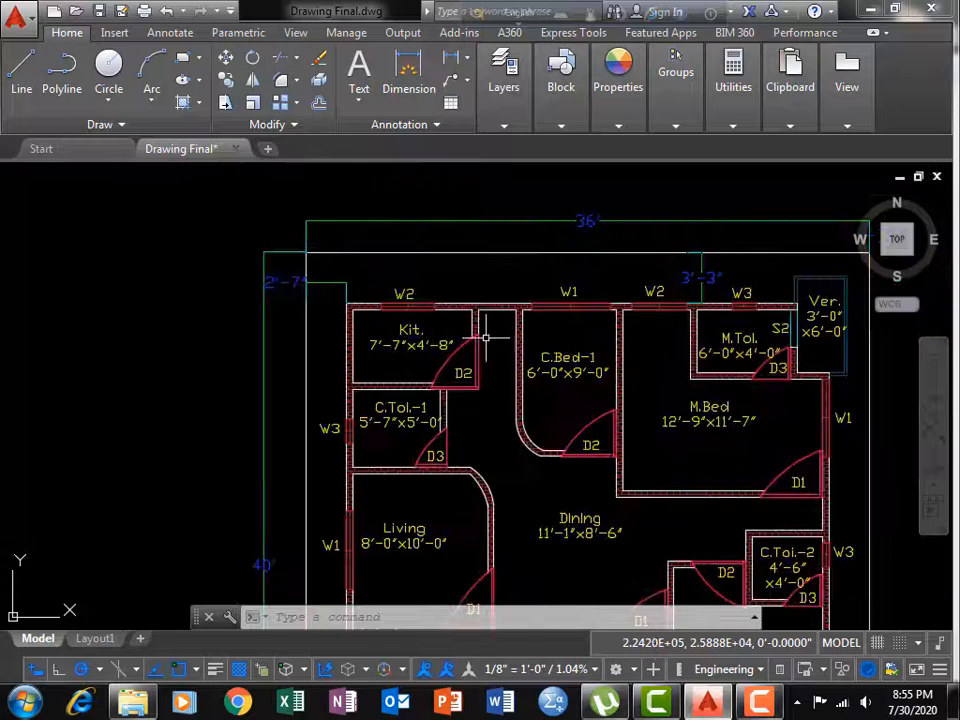
pyautogui.click(512, 253)
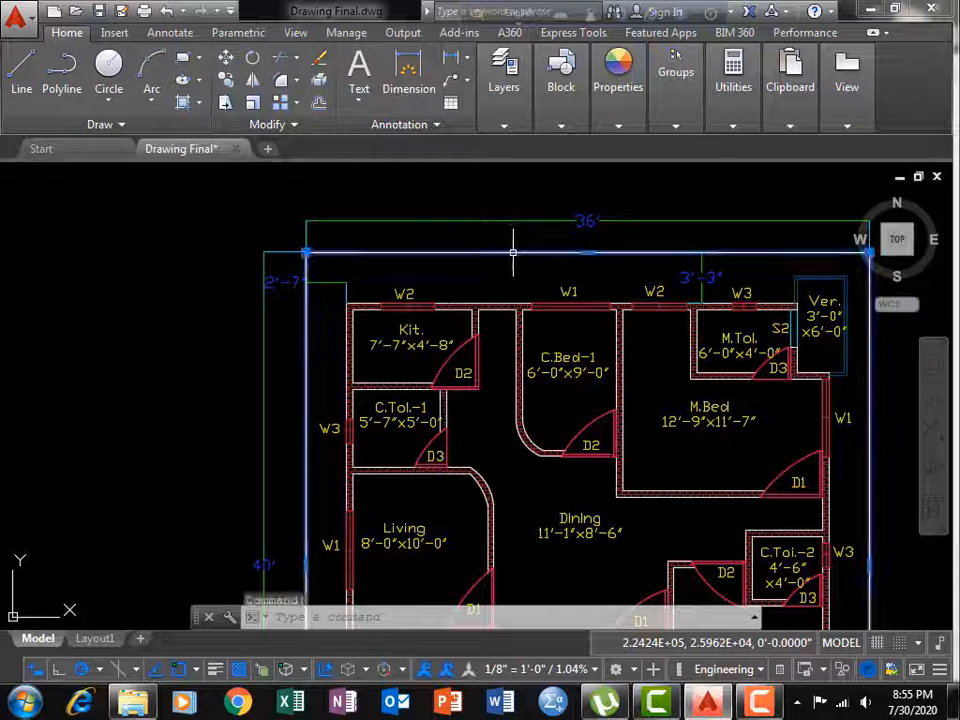
pyautogui.write('LIST')
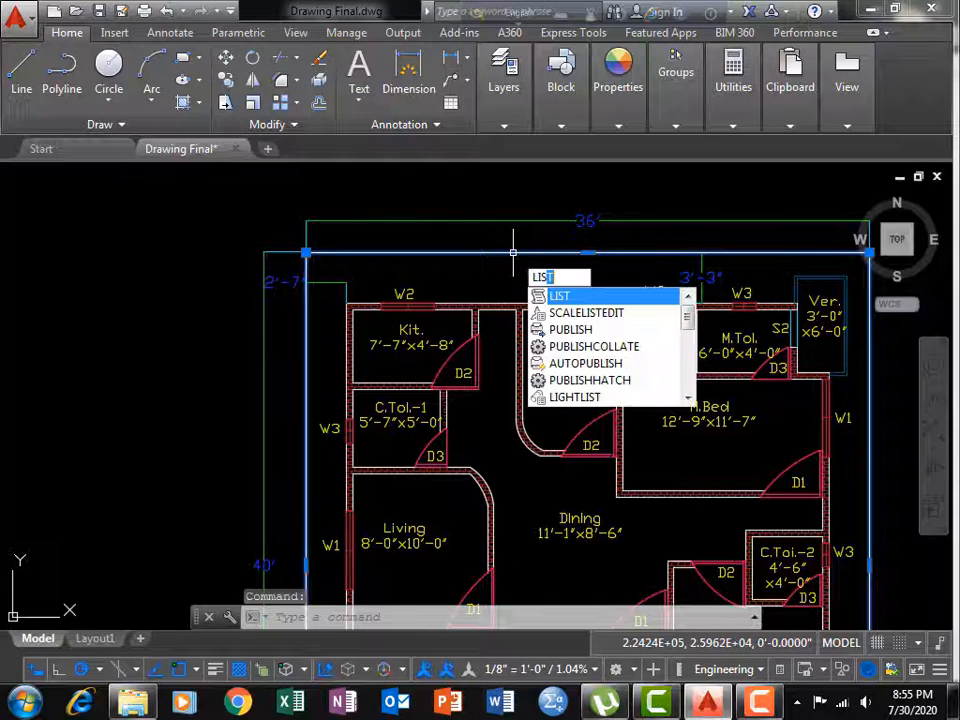
pyautogui.press('Return')
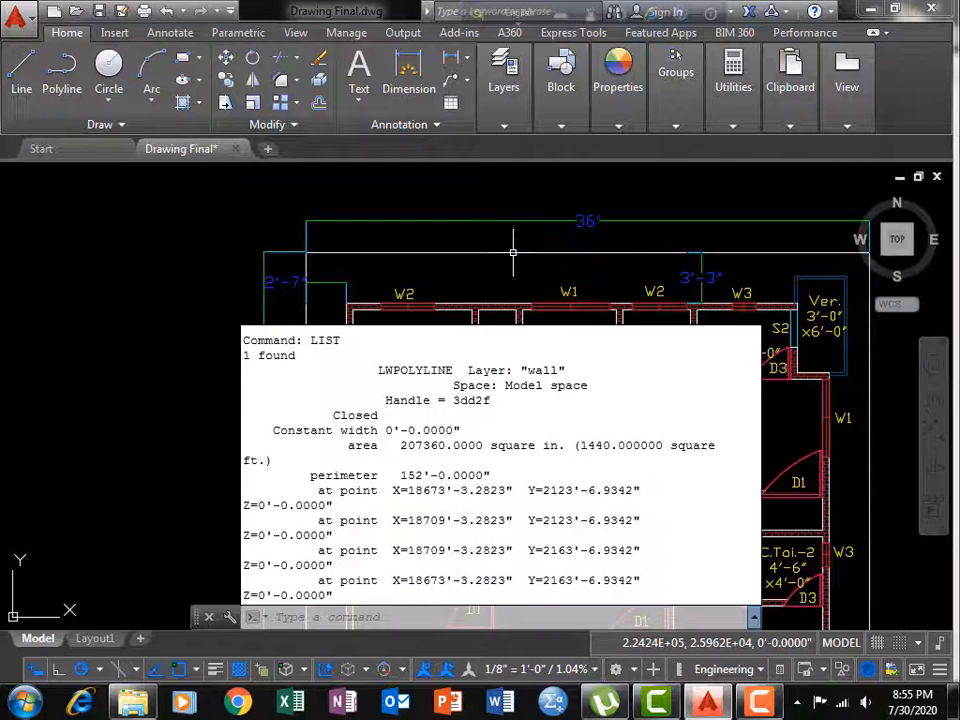
pyautogui.moveTo(513, 451); pyautogui.dragTo(274, 461)
pyautogui.moveTo(401, 476); pyautogui.dragTo(490, 476)
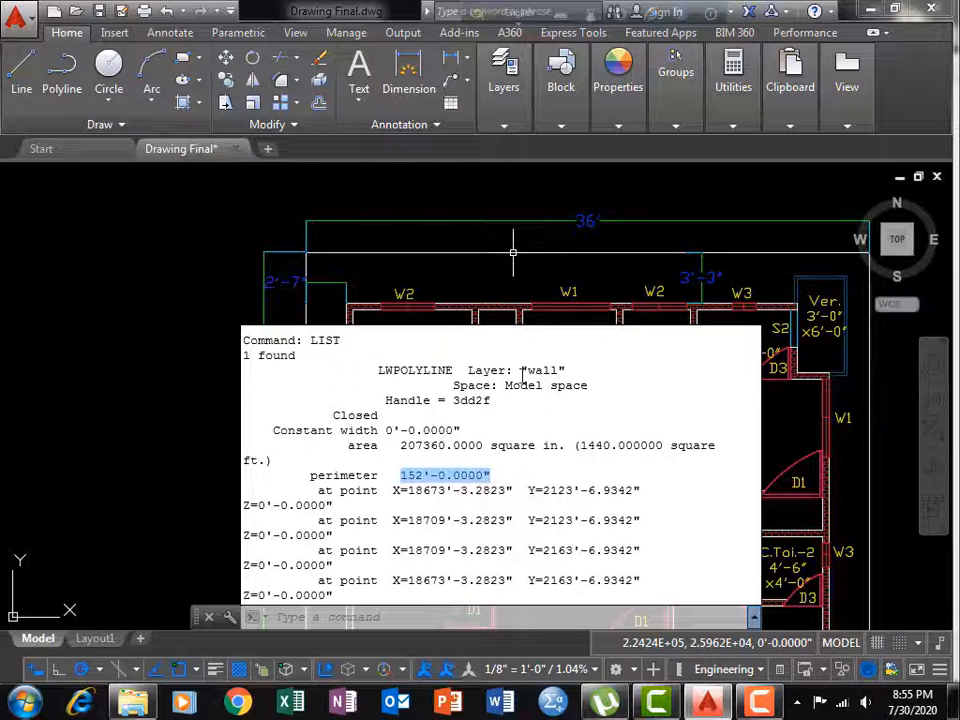
pyautogui.moveTo(522, 370); pyautogui.dragTo(570, 370)
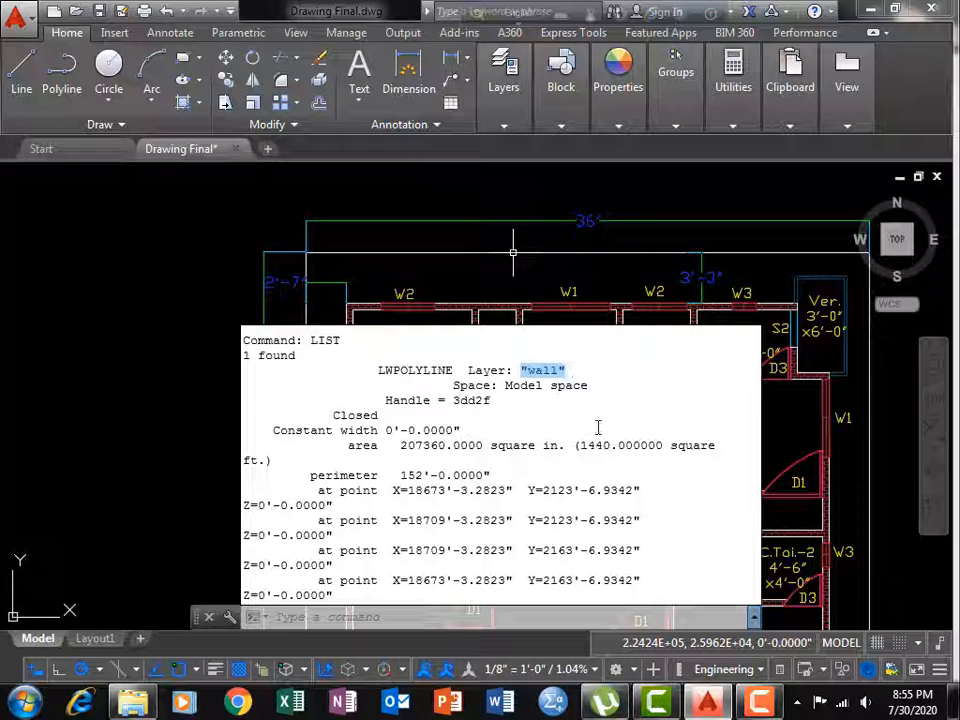
pyautogui.click(779, 445)
# List the properties of the kitchen's inner west wall line and check its length
pyautogui.scroll(3, 410, 431)
pyautogui.moveTo(328, 356); pyautogui.dragTo(363, 503, button='middle')
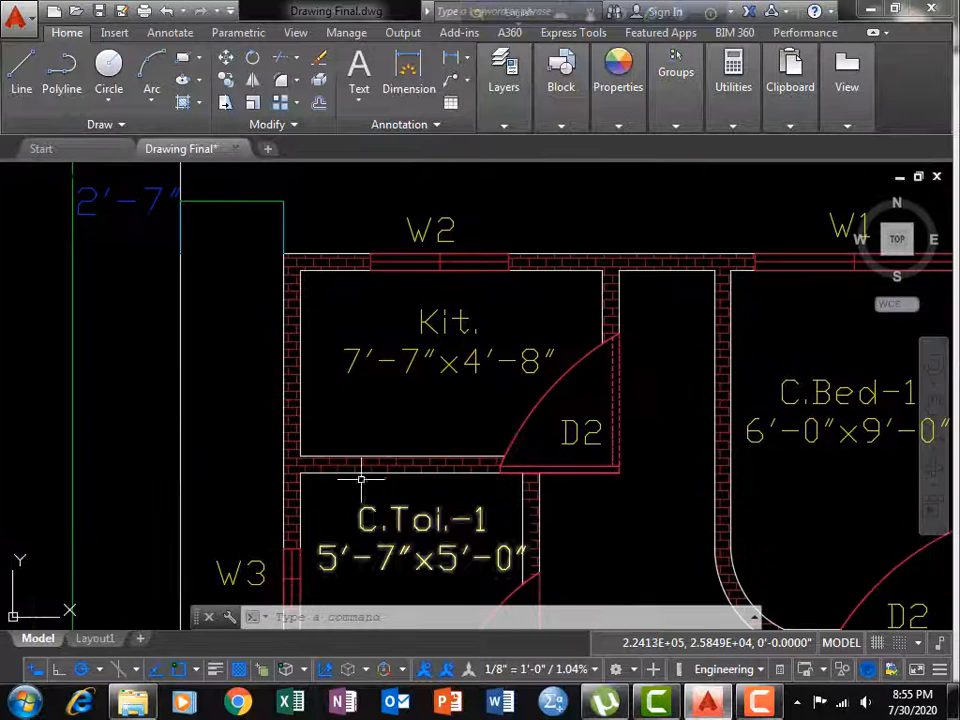
pyautogui.click(302, 397)
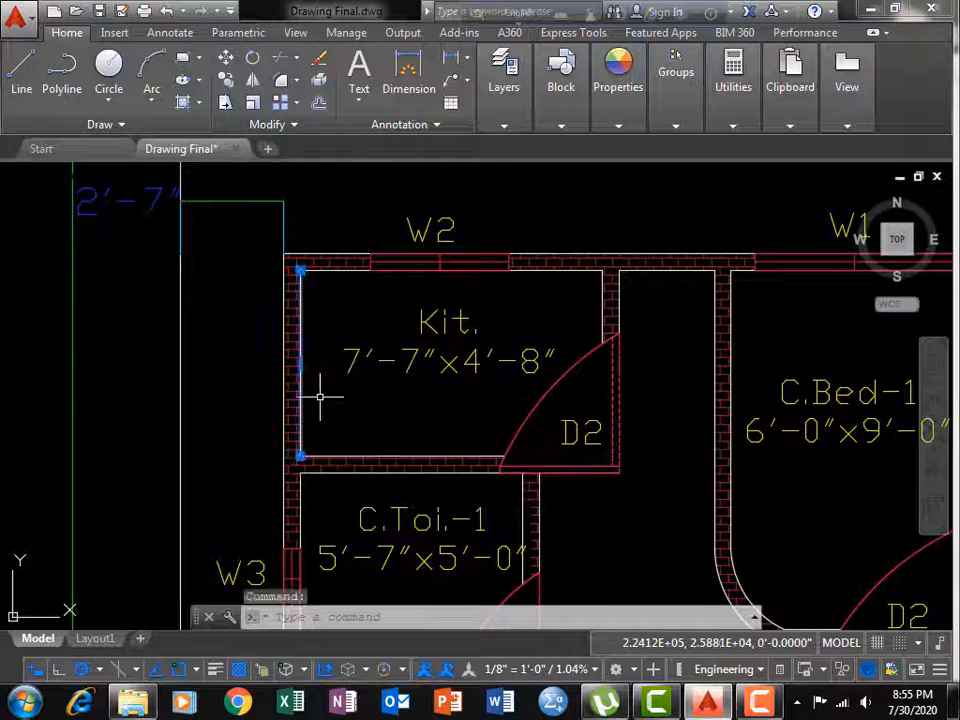
pyautogui.write('lis')
pyautogui.press('Return')
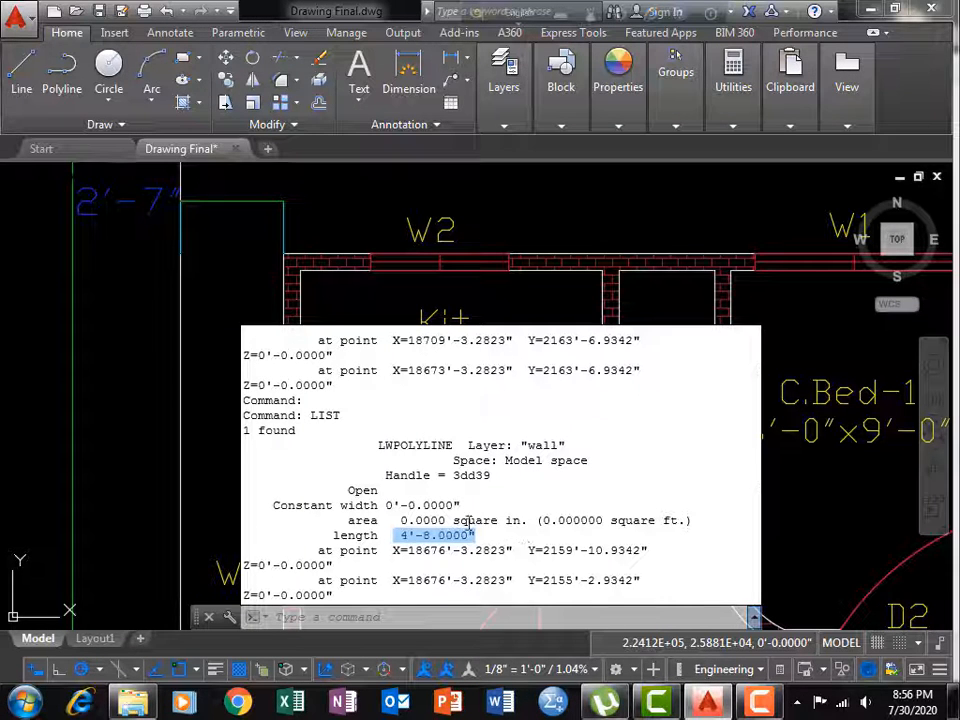
pyautogui.click(808, 524)
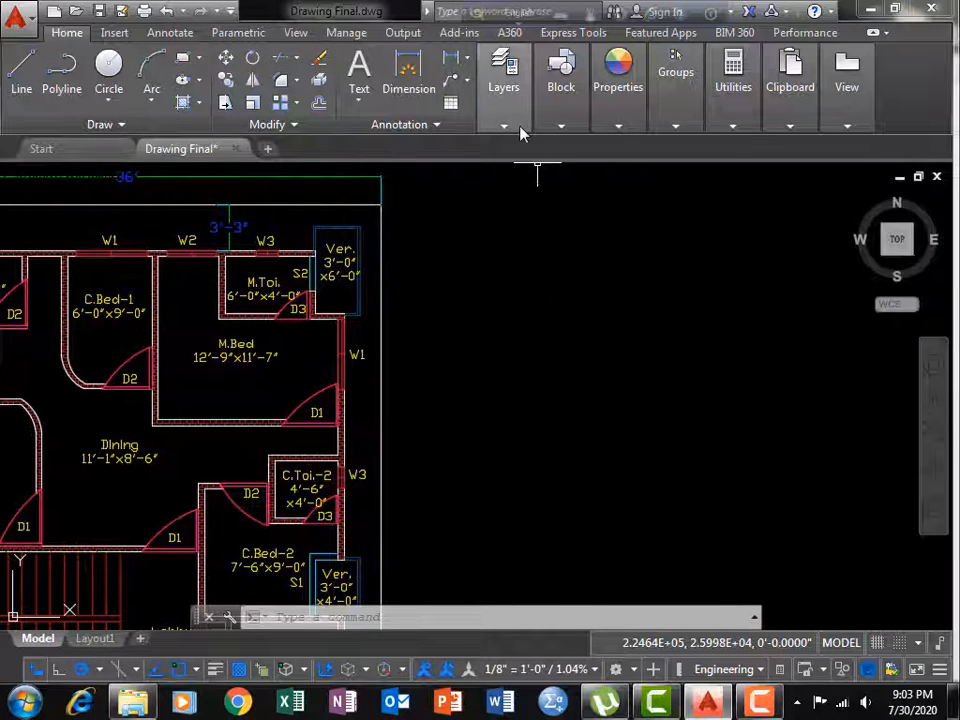
# Make the Text layer current
pyautogui.click(508, 110)
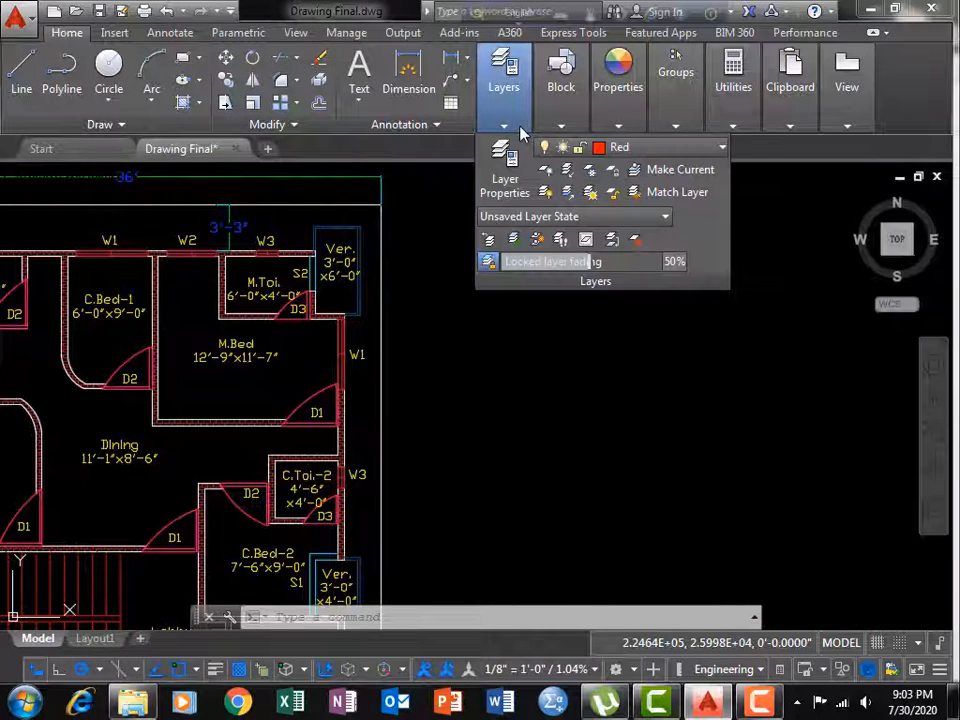
pyautogui.click(636, 150)
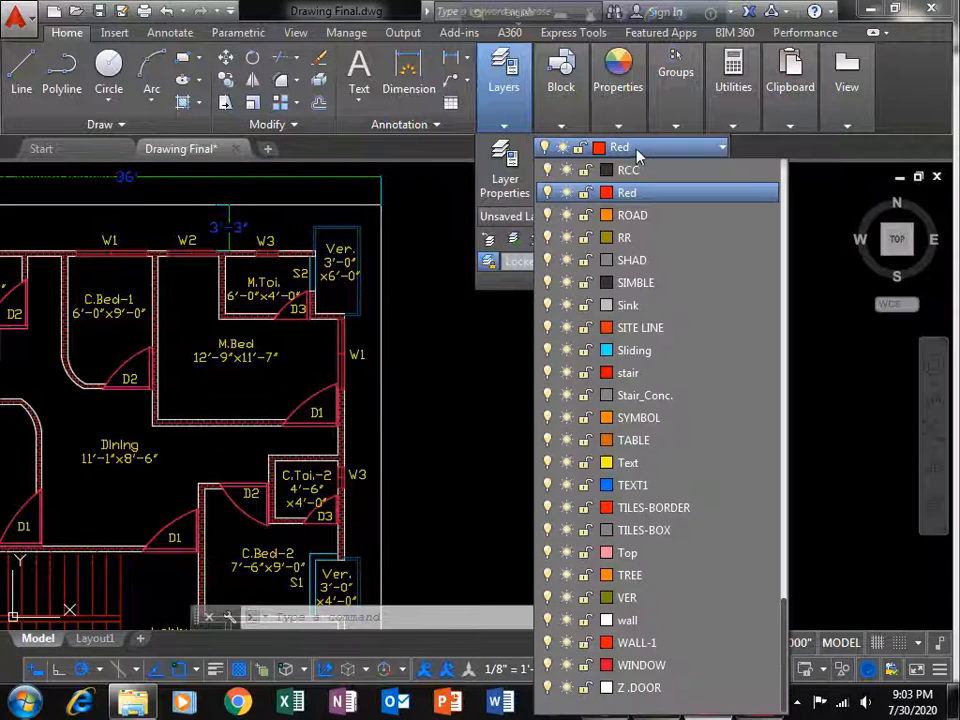
pyautogui.click(630, 462)
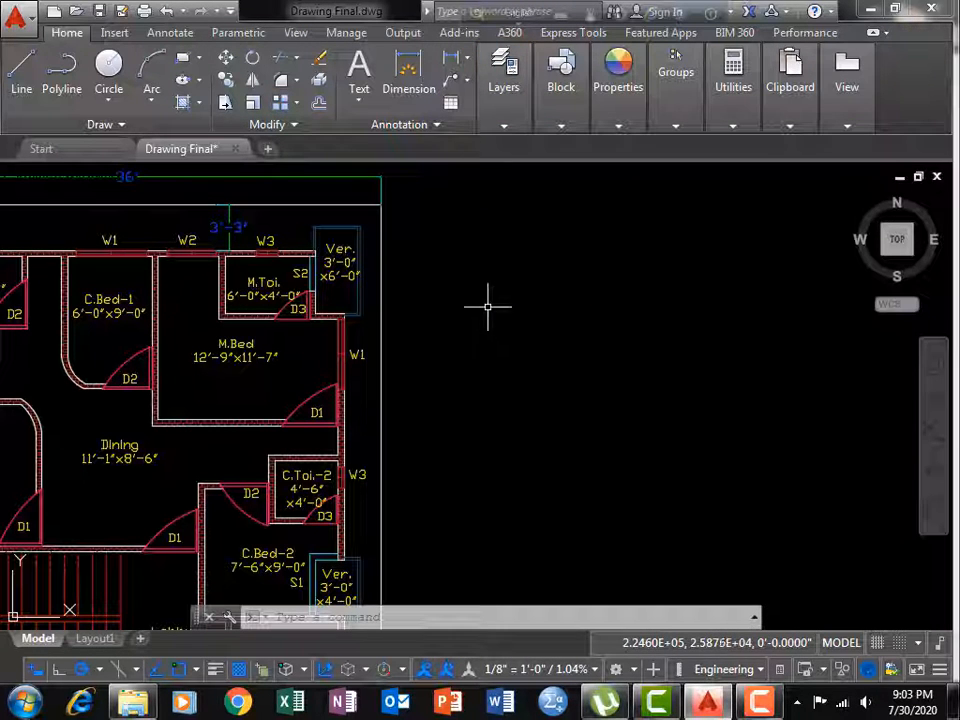
# Place a multiline text in the empty area east of the plan with 6" text height and begin it with the heading "Legend:"
pyautogui.click(364, 100)
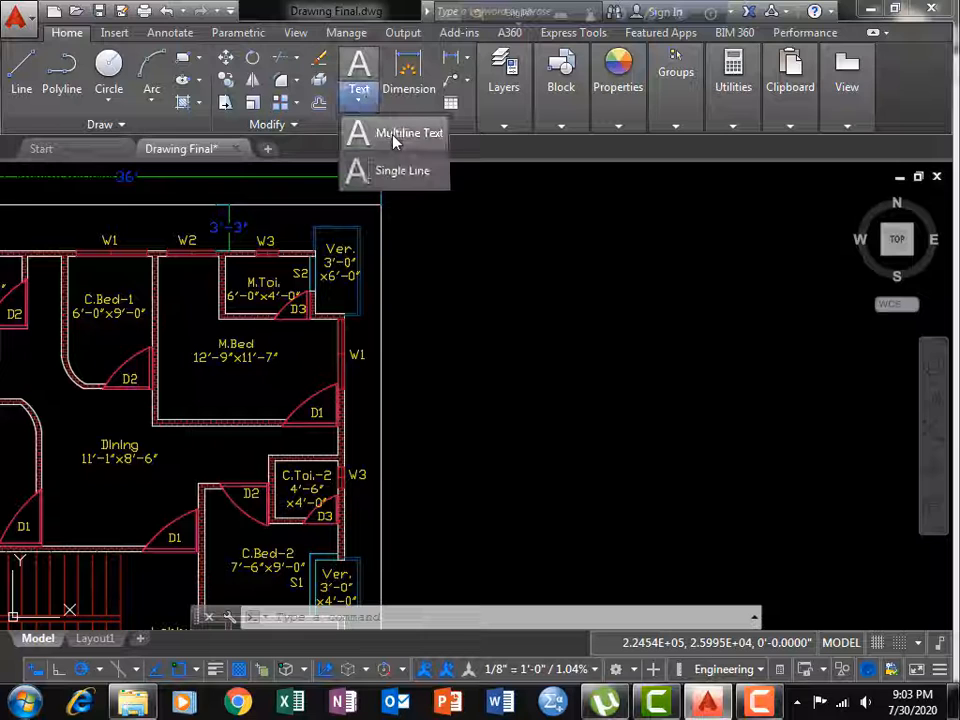
pyautogui.click(392, 134)
pyautogui.click(415, 211)
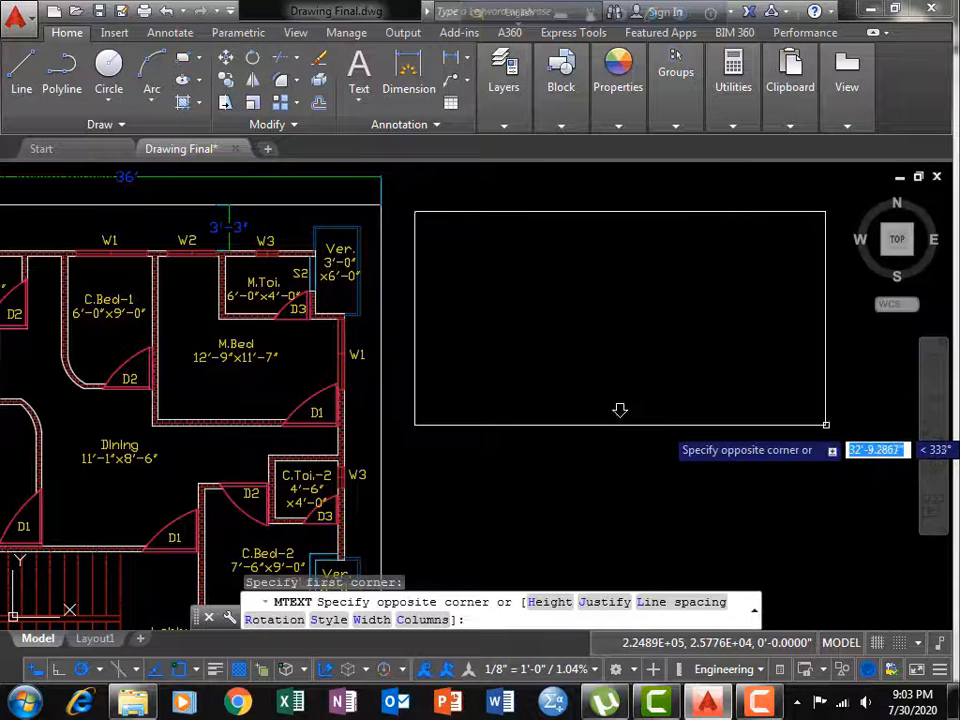
pyautogui.click(868, 422)
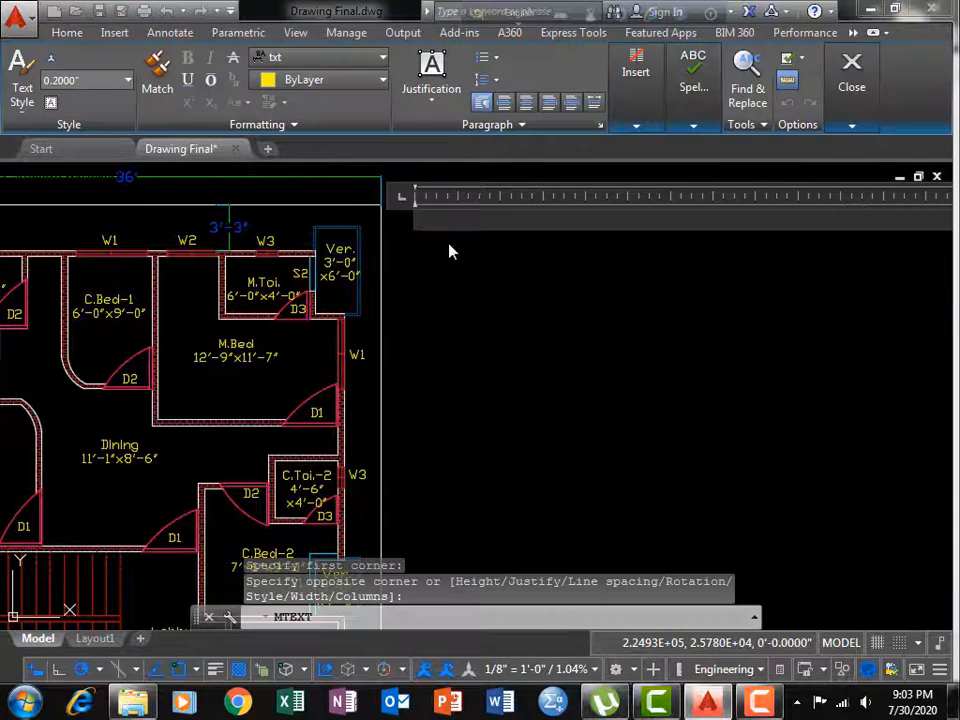
pyautogui.click(83, 79)
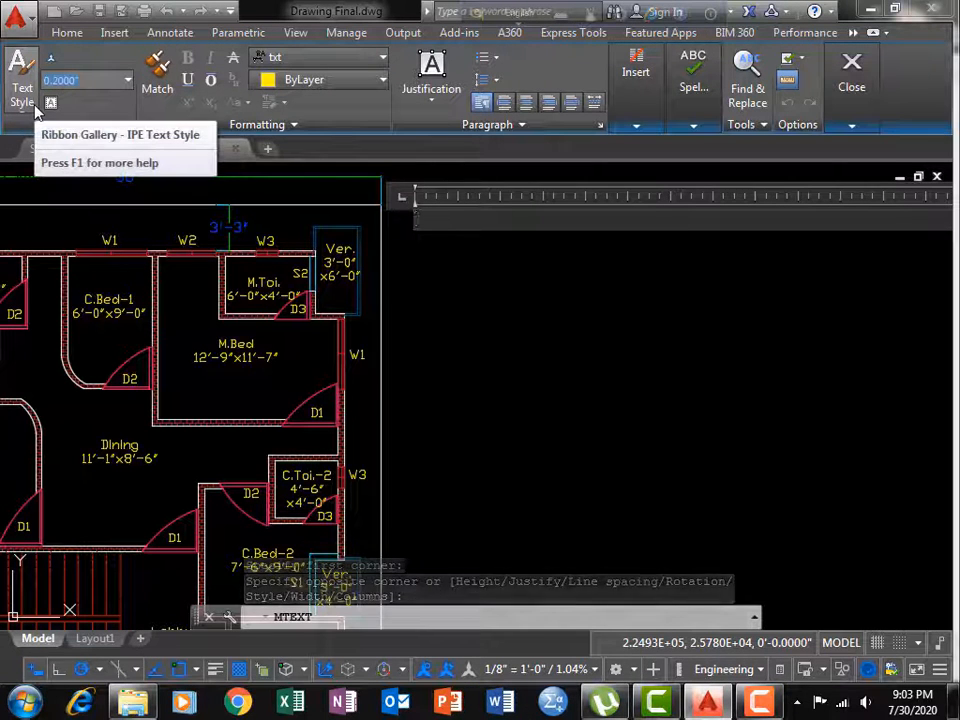
pyautogui.write('1')
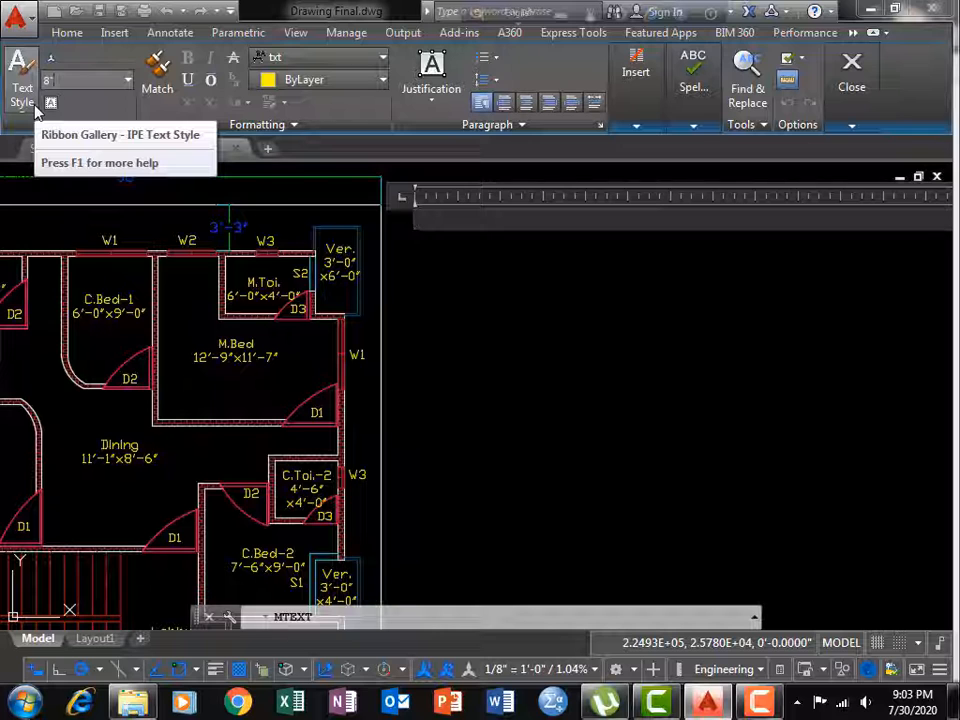
pyautogui.click(449, 237)
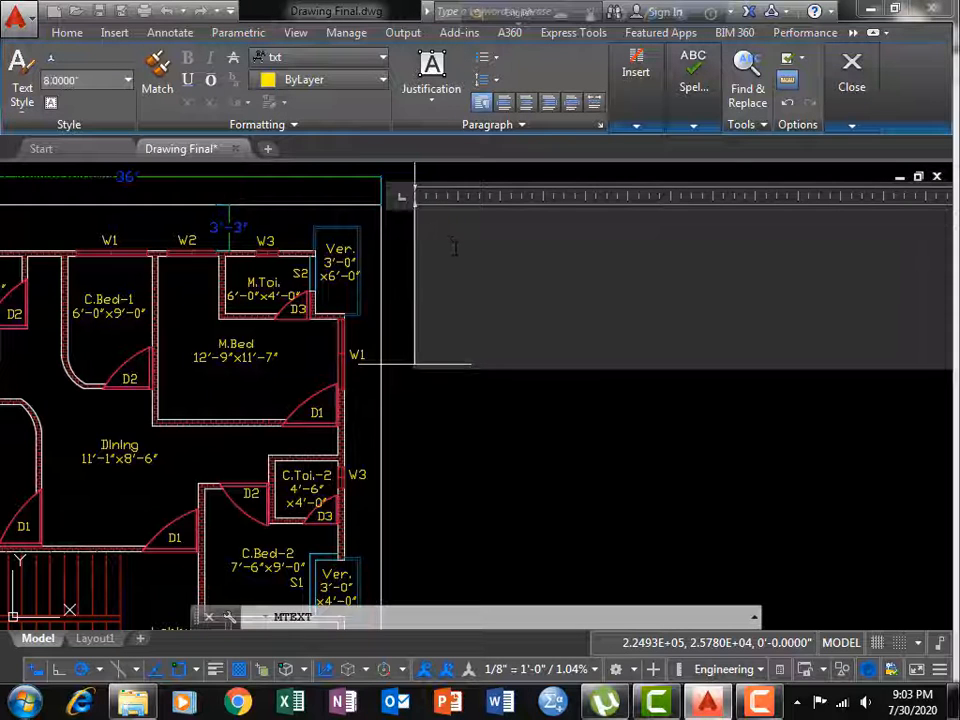
pyautogui.scroll(-5, 453, 246)
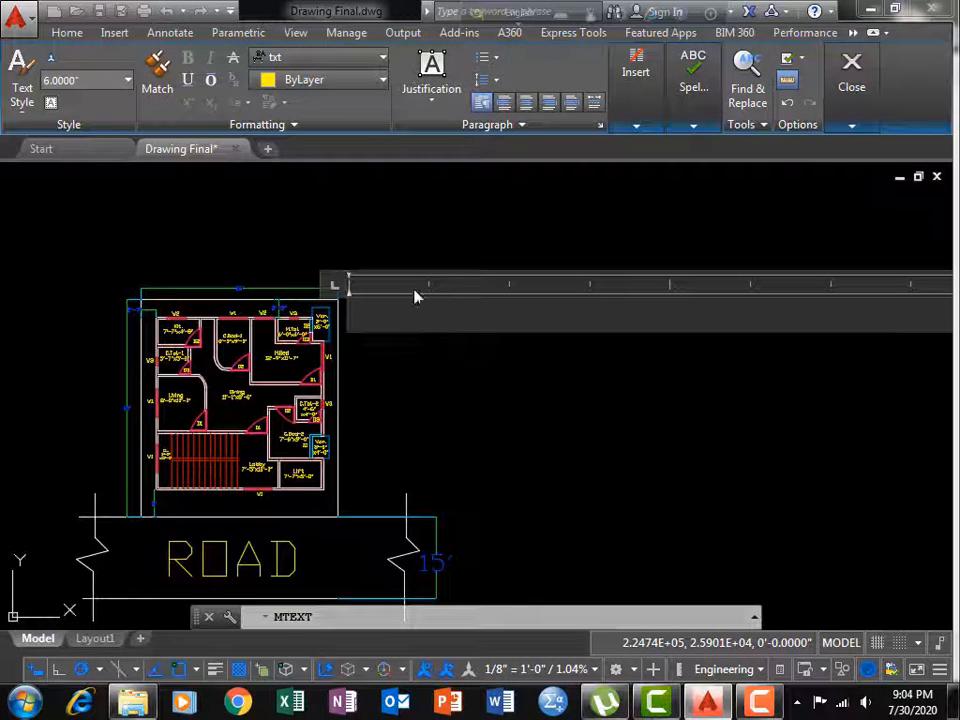
pyautogui.write('Legen')
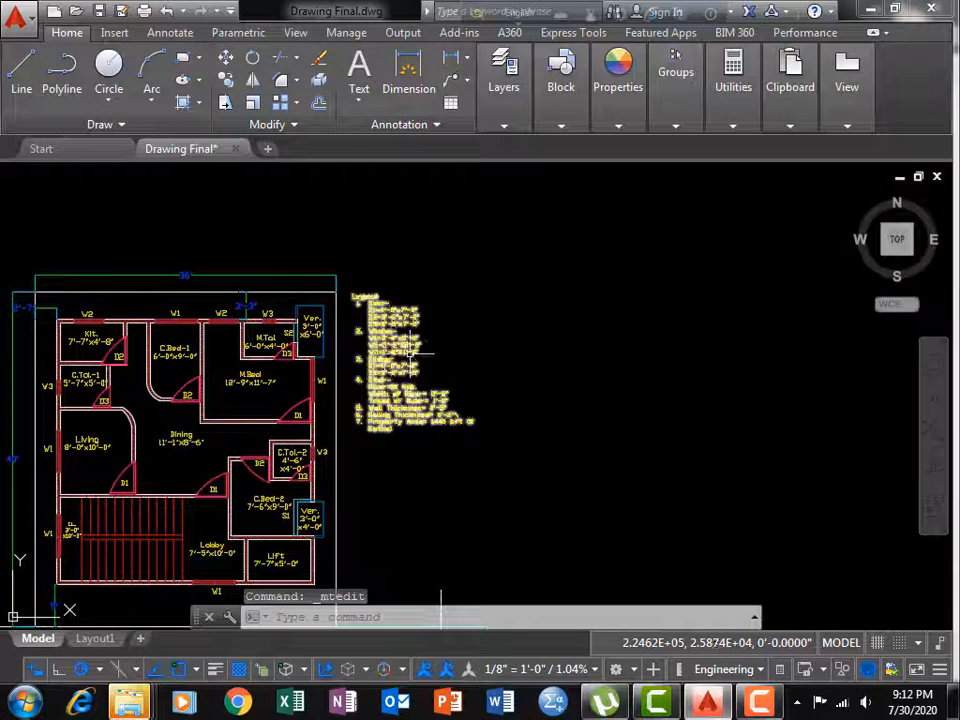
# Review the legend's door, window, sliding, stair, thickness and property area entries beside the floor plan
pyautogui.scroll(3, 396, 482)
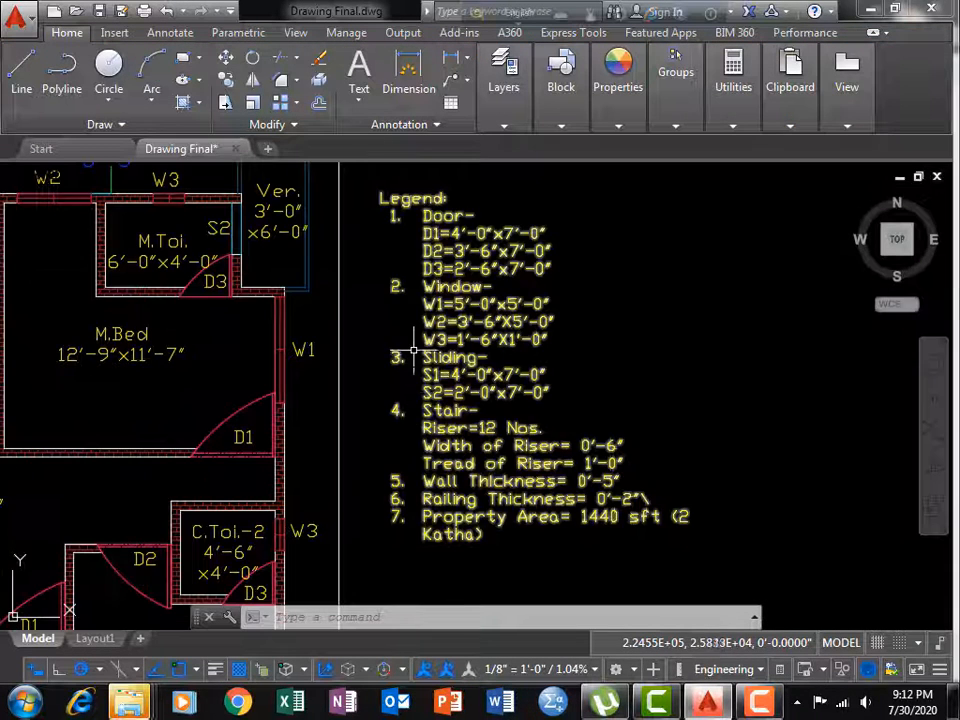
pyautogui.moveTo(493, 542); pyautogui.dragTo(447, 488, button='middle')
pyautogui.moveTo(453, 533)
pyautogui.mouseDown(button='middle')
pyautogui.moveTo(435, 467)
pyautogui.moveTo(437, 424)
pyautogui.moveTo(450, 549)
pyautogui.mouseUp(button='middle')
pyautogui.scroll(-3, 450, 549)
pyautogui.scroll(5, 440, 420)
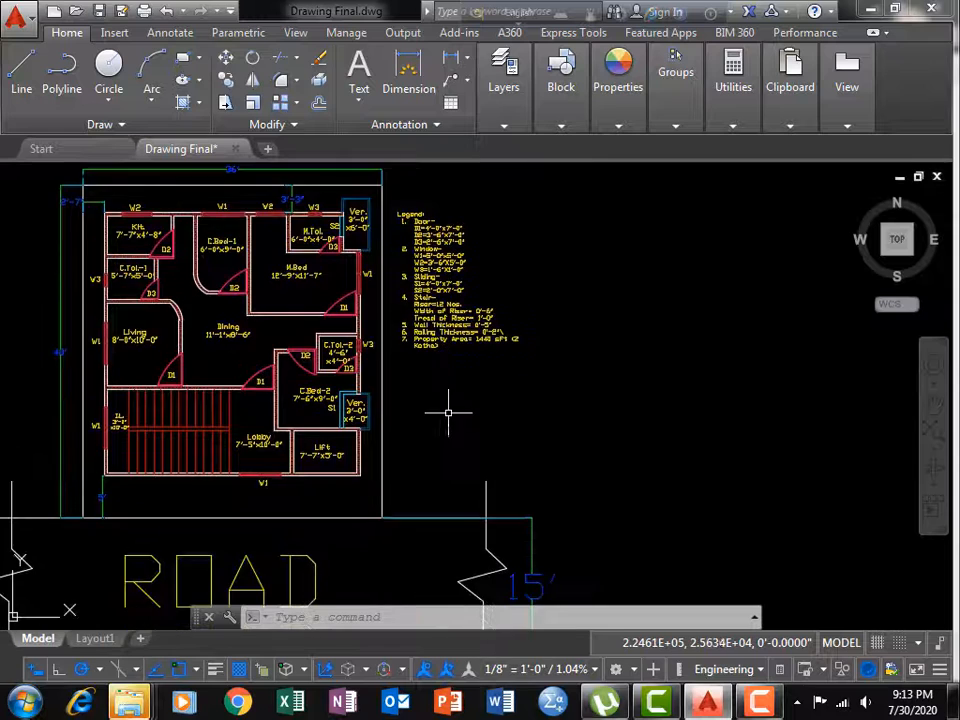
# Start a polyline in the empty area below the legend with a vertical shaft about 4'-11" long
pyautogui.scroll(4, 446, 379)
pyautogui.moveTo(446, 386)
pyautogui.mouseDown(button='middle')
pyautogui.moveTo(349, 388)
pyautogui.moveTo(325, 365)
pyautogui.moveTo(319, 311)
pyautogui.mouseUp(button='middle')
pyautogui.scroll(-2, 359, 388)
pyautogui.press('Delete')
pyautogui.scroll(2, 325, 365)
pyautogui.click(62, 70)
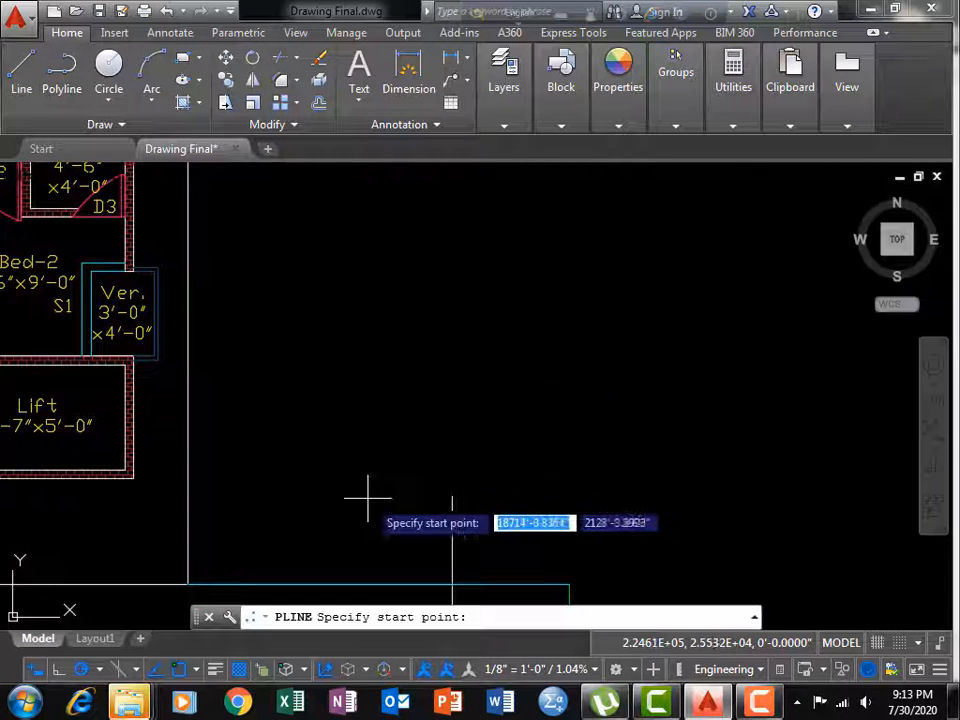
pyautogui.click(352, 458)
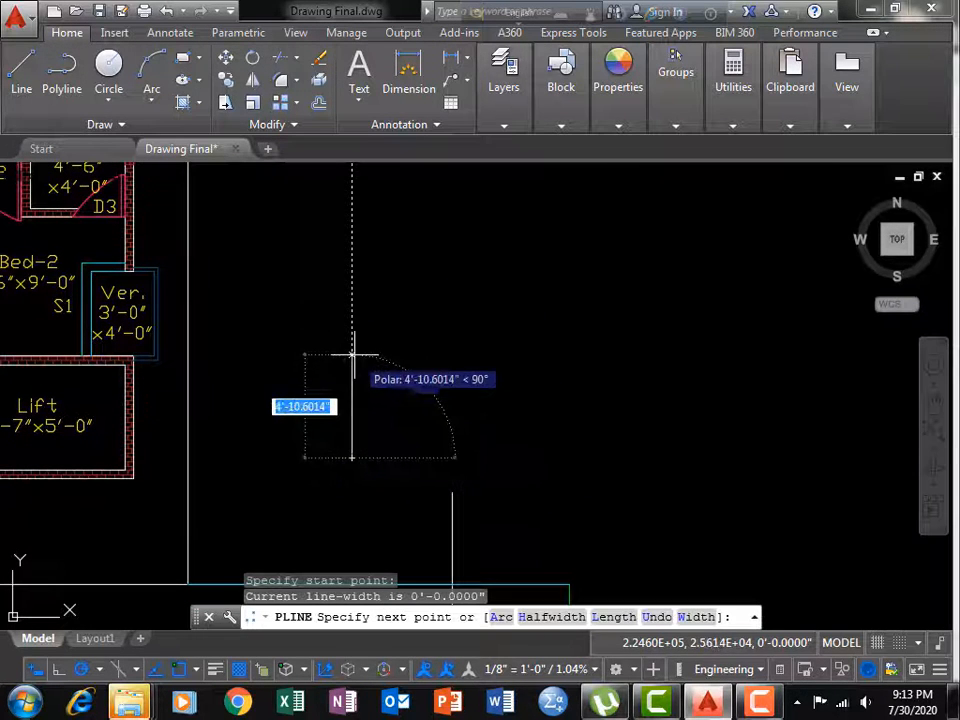
pyautogui.click(352, 354)
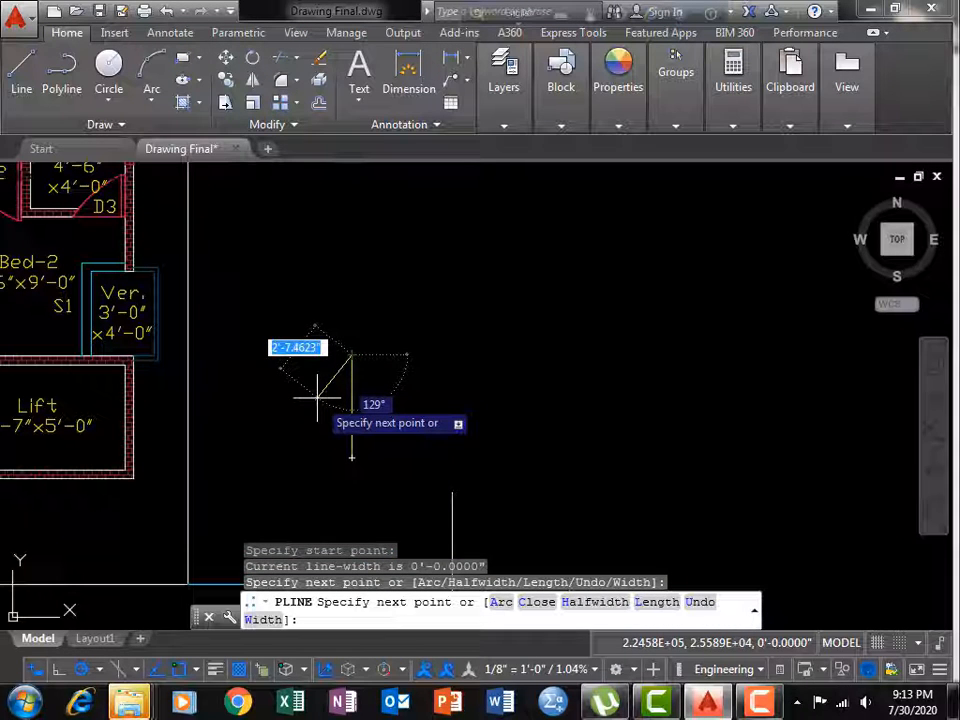
# Continue the polyline as a triangular arrowhead with its first side at 120°, a horizontal base about 2'-6" wide, and end at the tip
pyautogui.write('120')
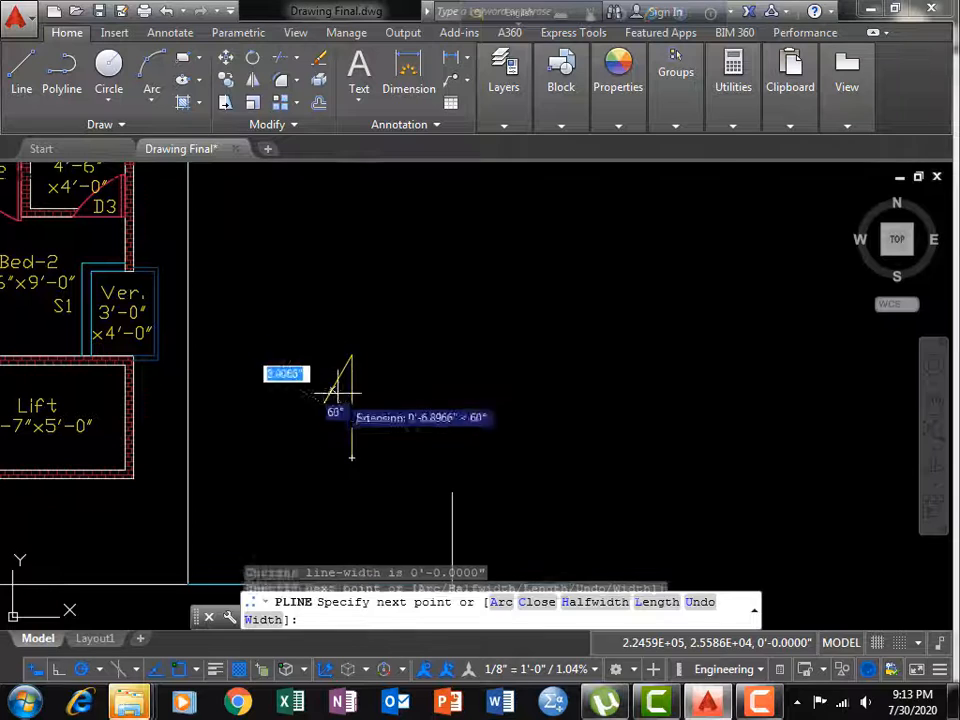
pyautogui.press('Return')
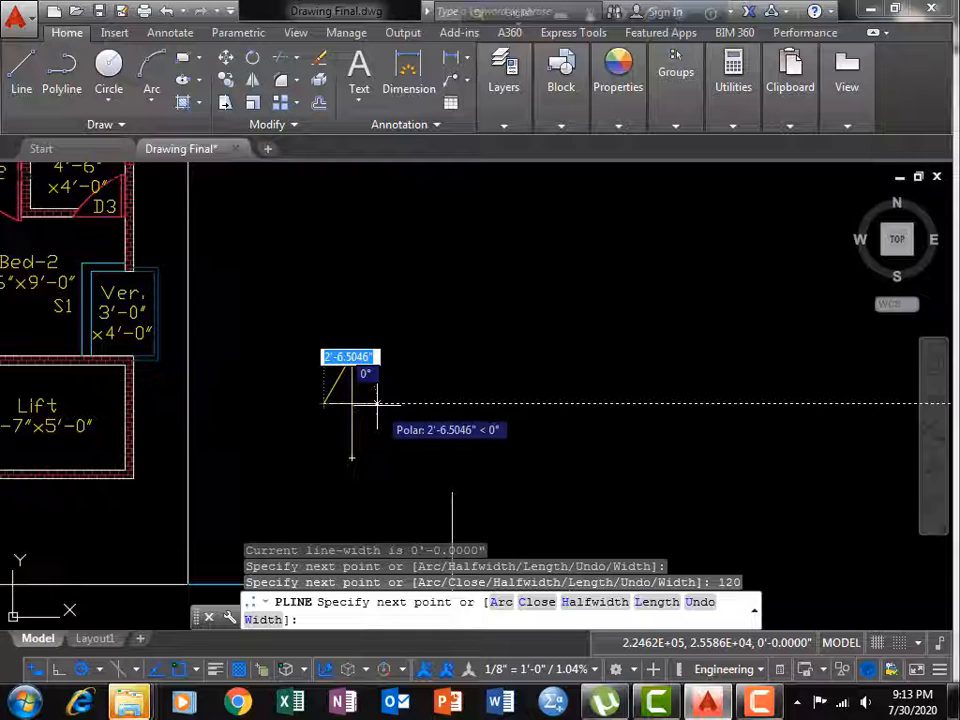
pyautogui.click(377, 403)
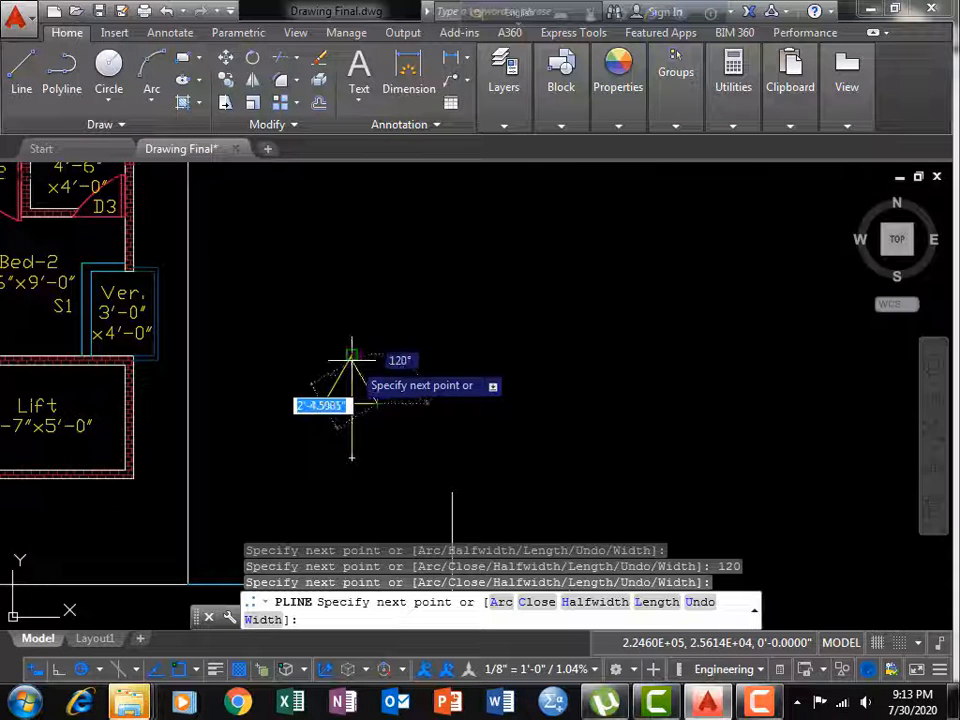
pyautogui.click(352, 355)
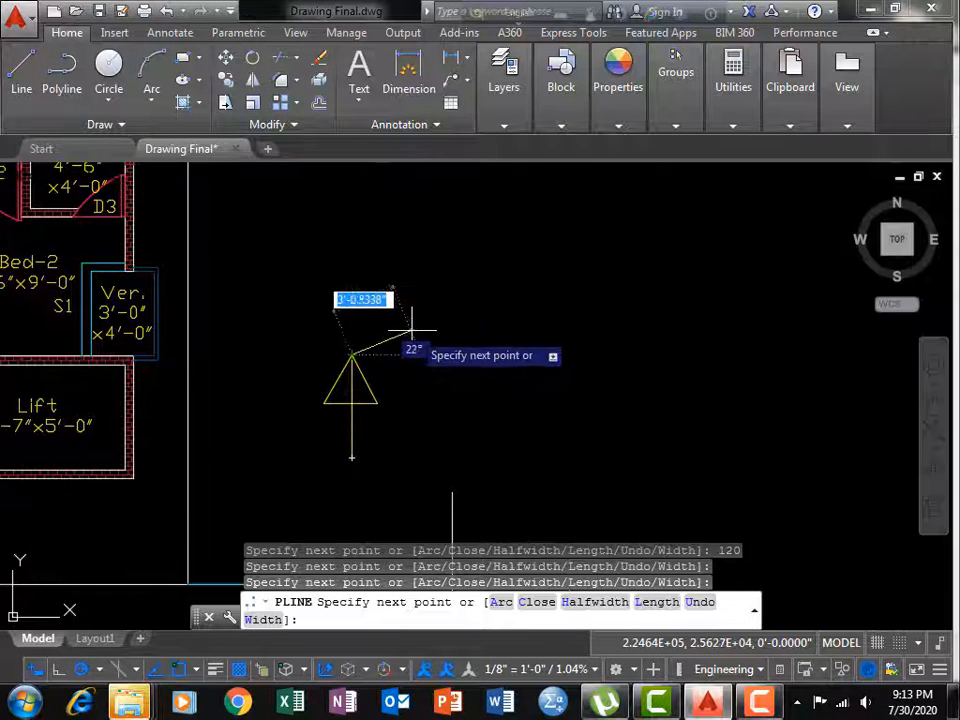
pyautogui.press('Escape')
# Copy the W3 window label beside C.Toi.-2 to just above the arrow's tip
pyautogui.moveTo(386, 411)
pyautogui.mouseDown(button='middle')
pyautogui.moveTo(392, 422)
pyautogui.moveTo(381, 386)
pyautogui.mouseUp(button='middle')
pyautogui.scroll(-3, 381, 386)
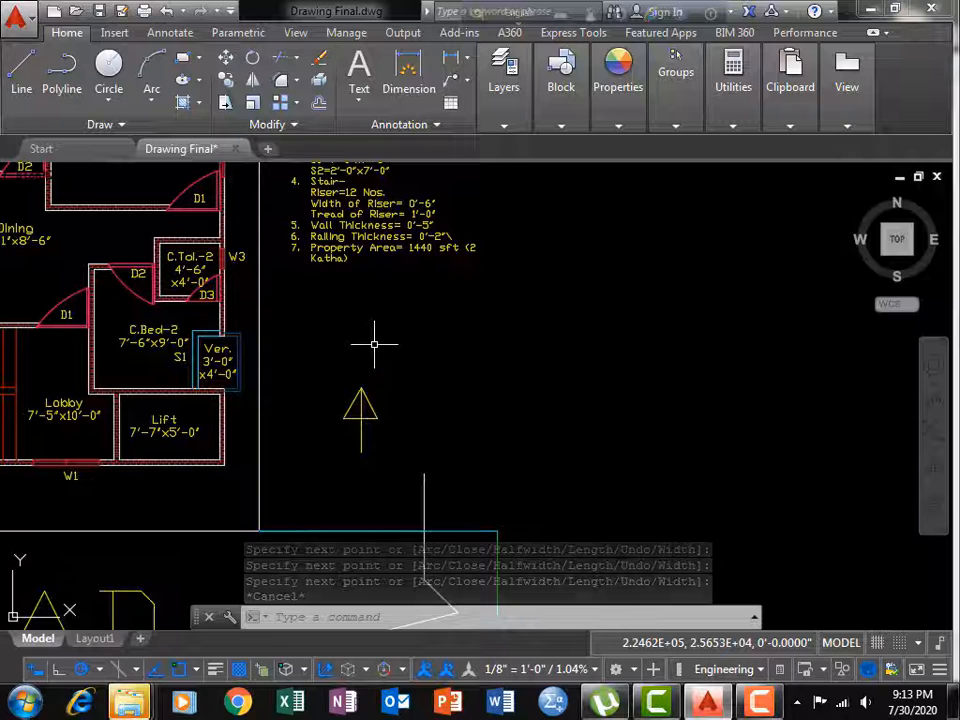
pyautogui.click(241, 255)
pyautogui.click(226, 81)
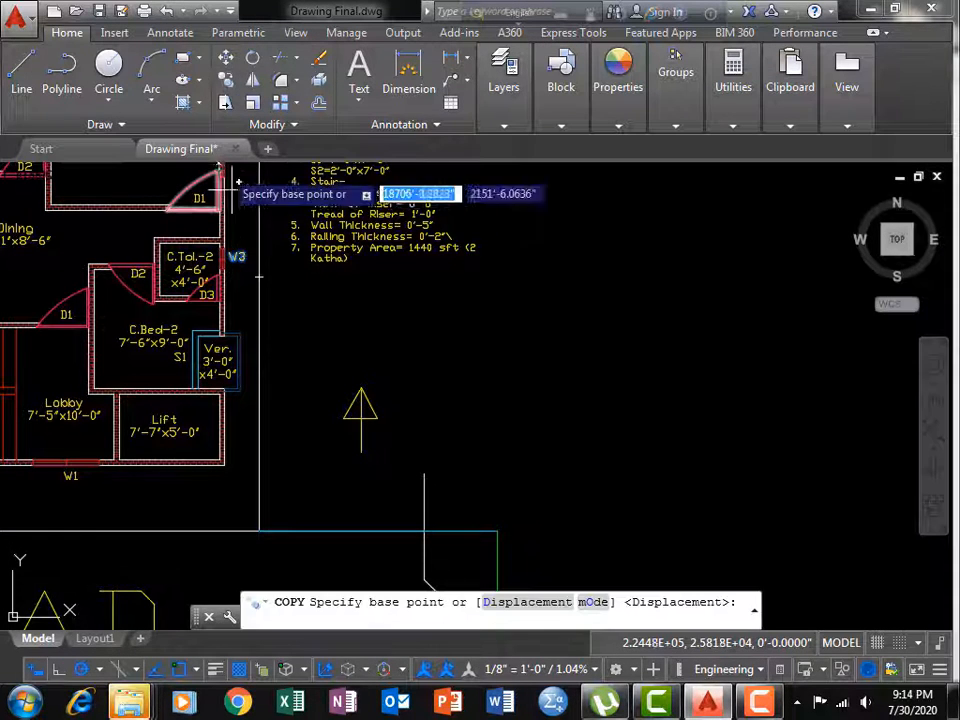
pyautogui.click(237, 257)
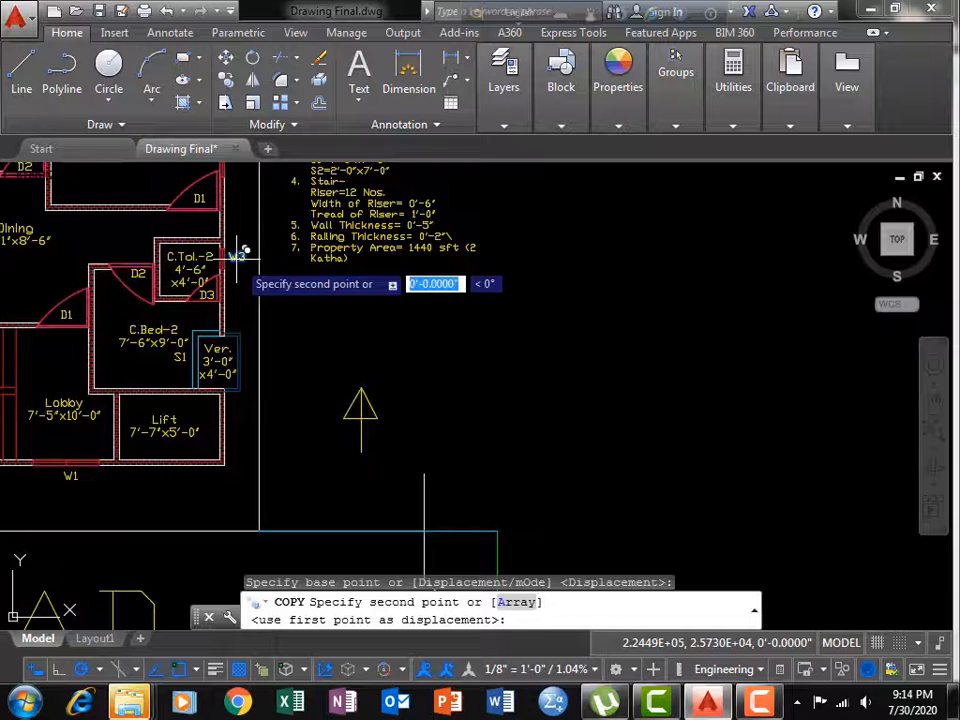
pyautogui.click(361, 363)
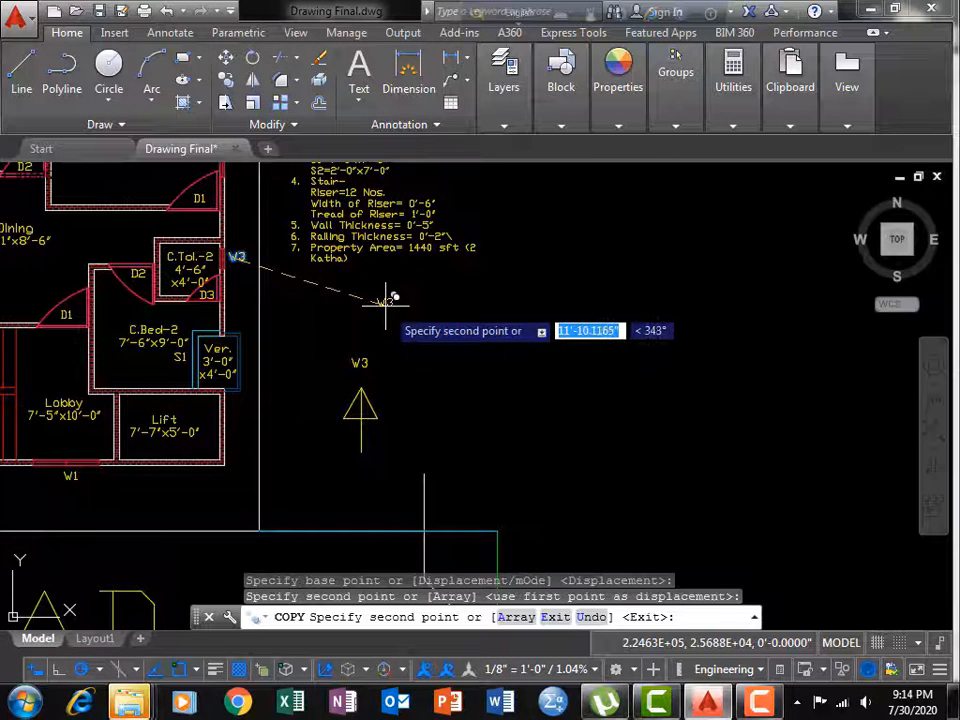
pyautogui.press('Escape')
# Change the copied label above the arrow to "N" and set its text height to 1'
pyautogui.doubleClick(360, 363)
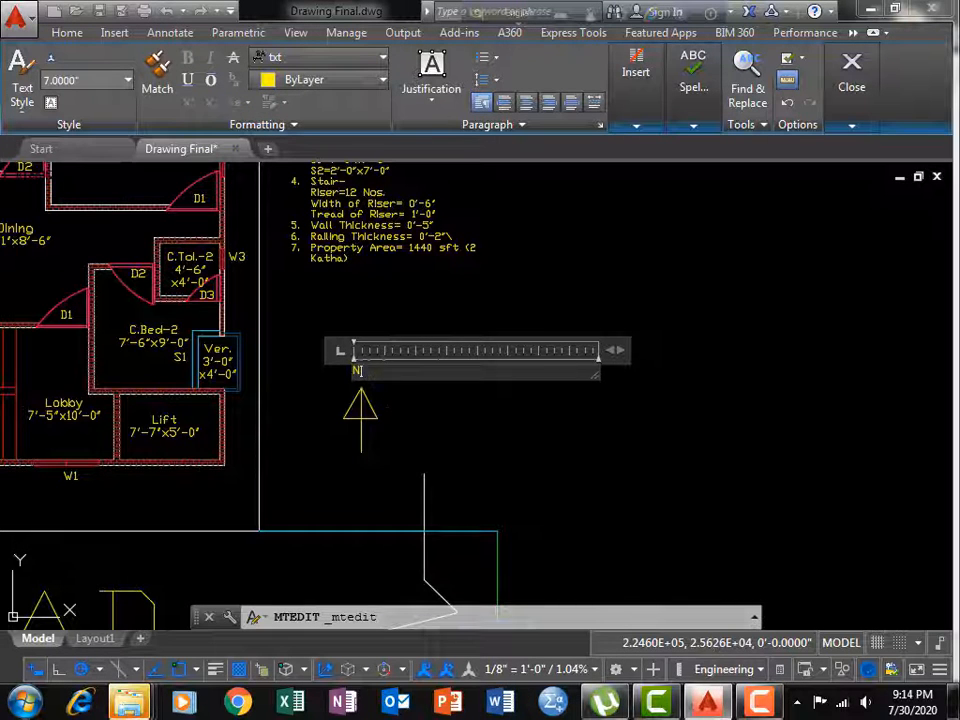
pyautogui.click(92, 86)
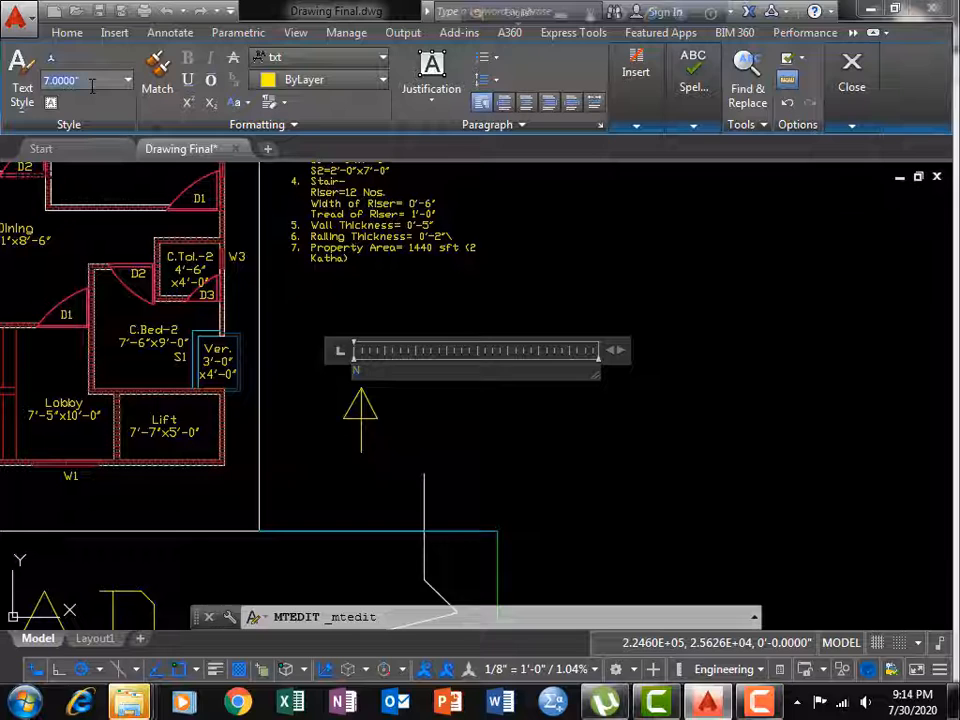
pyautogui.write("1'")
pyautogui.press('Return')
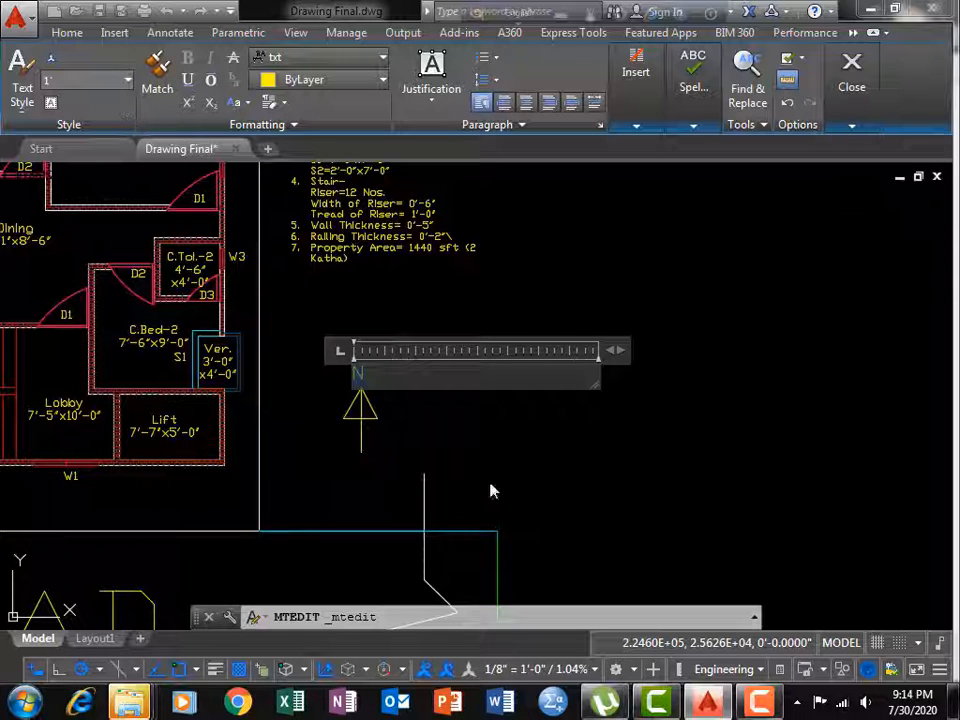
pyautogui.click(403, 406)
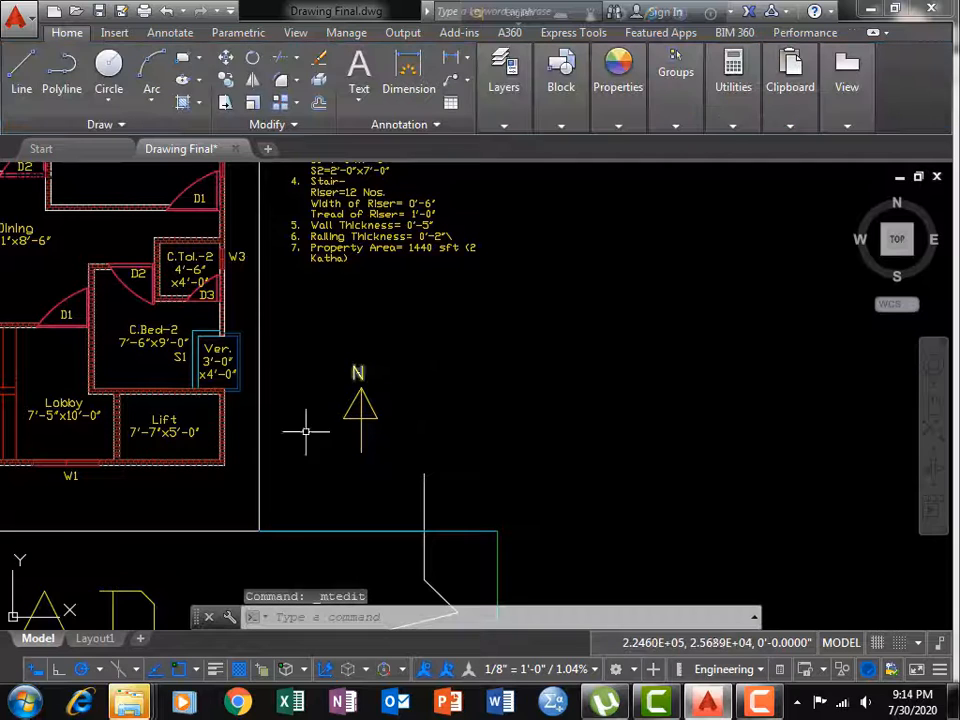
# Draw a circle centred on the midpoint of the arrowhead's base, large enough to enclose the arrow and the N
pyautogui.click(108, 68)
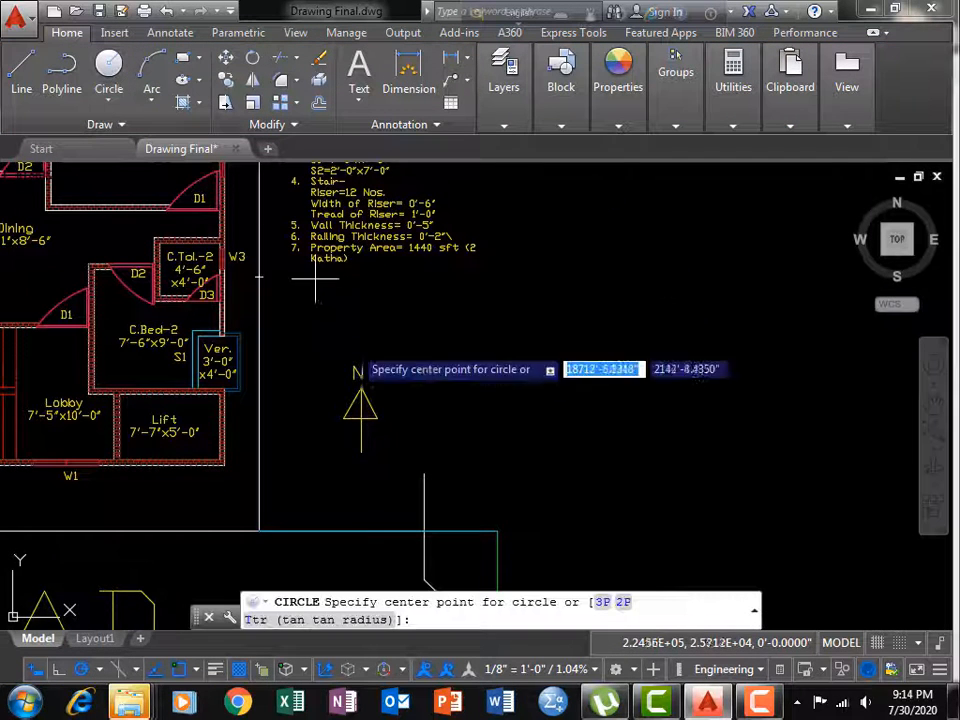
pyautogui.click(361, 418)
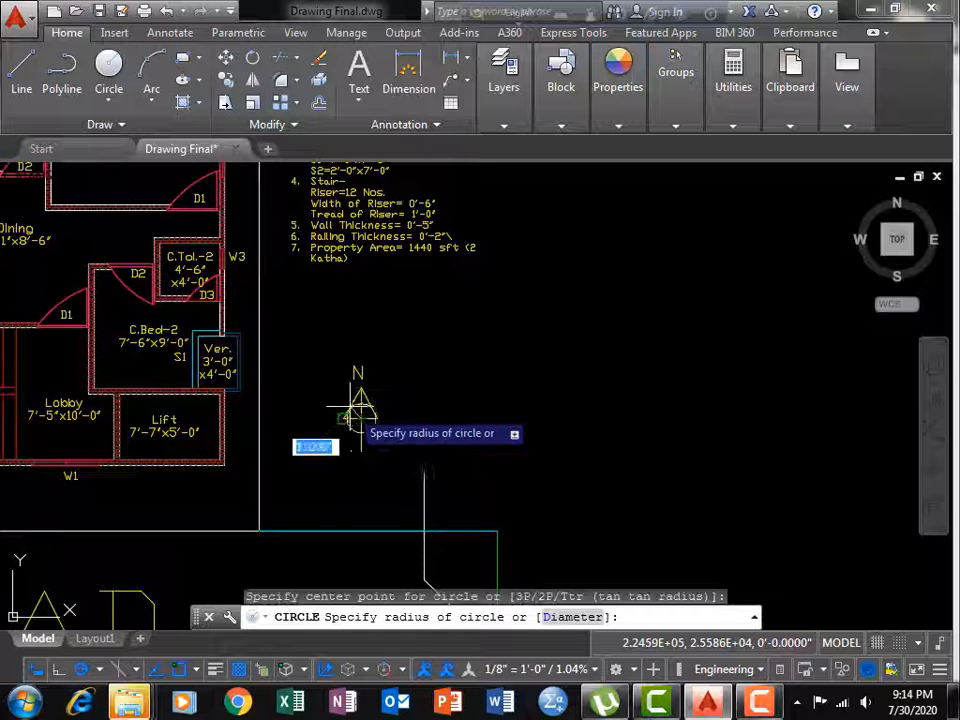
pyautogui.click(338, 361)
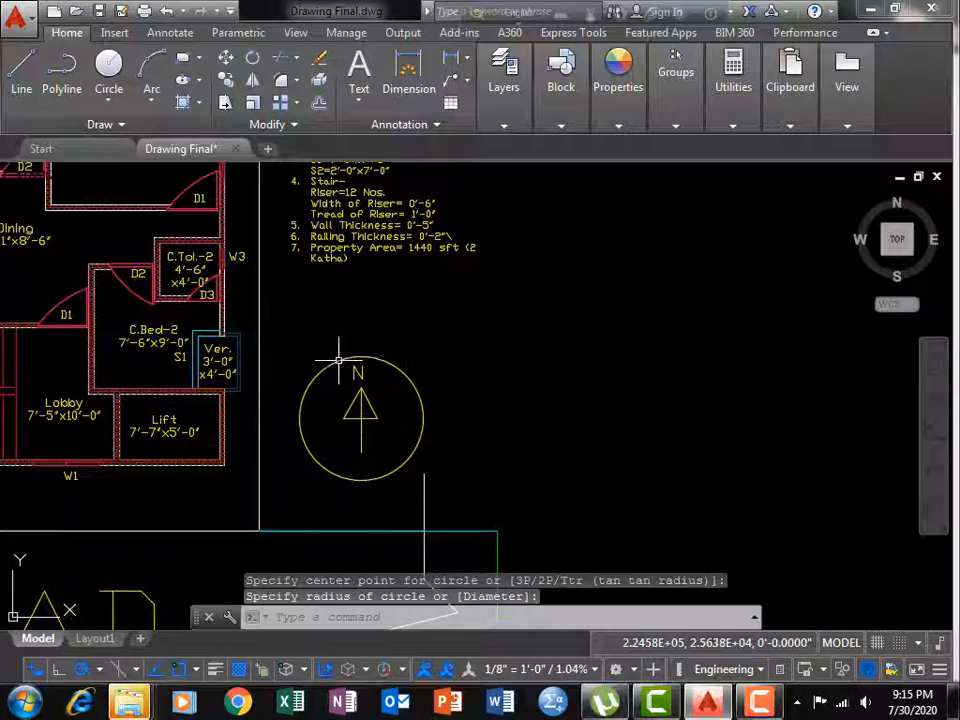
# Group the circle, the arrow polyline and the N label into one north symbol
pyautogui.moveTo(467, 446); pyautogui.dragTo(444, 421, button='middle')
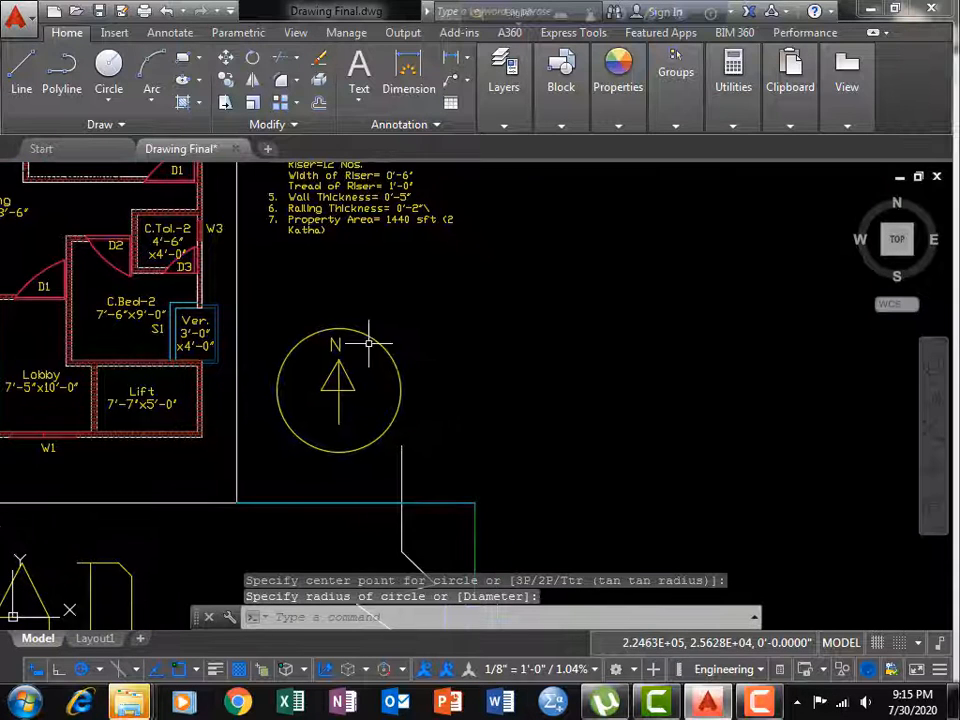
pyautogui.scroll(-3, 385, 300)
pyautogui.moveTo(403, 300)
pyautogui.mouseDown(button='middle')
pyautogui.moveTo(396, 281)
pyautogui.moveTo(347, 249)
pyautogui.mouseUp(button='middle')
pyautogui.scroll(3, 345, 265)
pyautogui.click(353, 268)
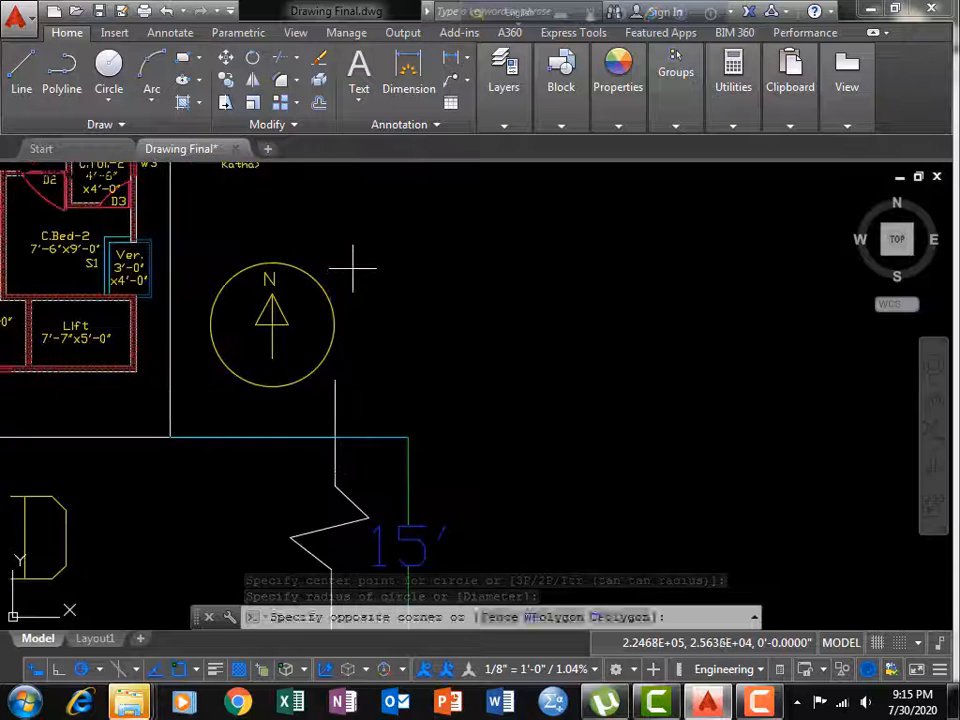
pyautogui.click(207, 369)
pyautogui.click(339, 312)
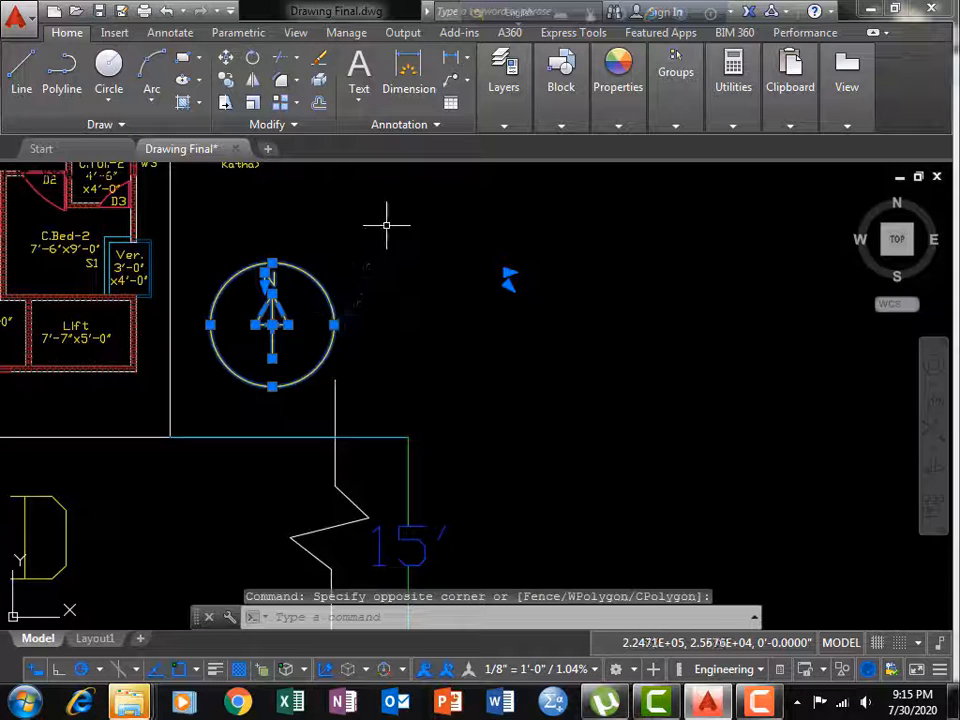
pyautogui.click(676, 125)
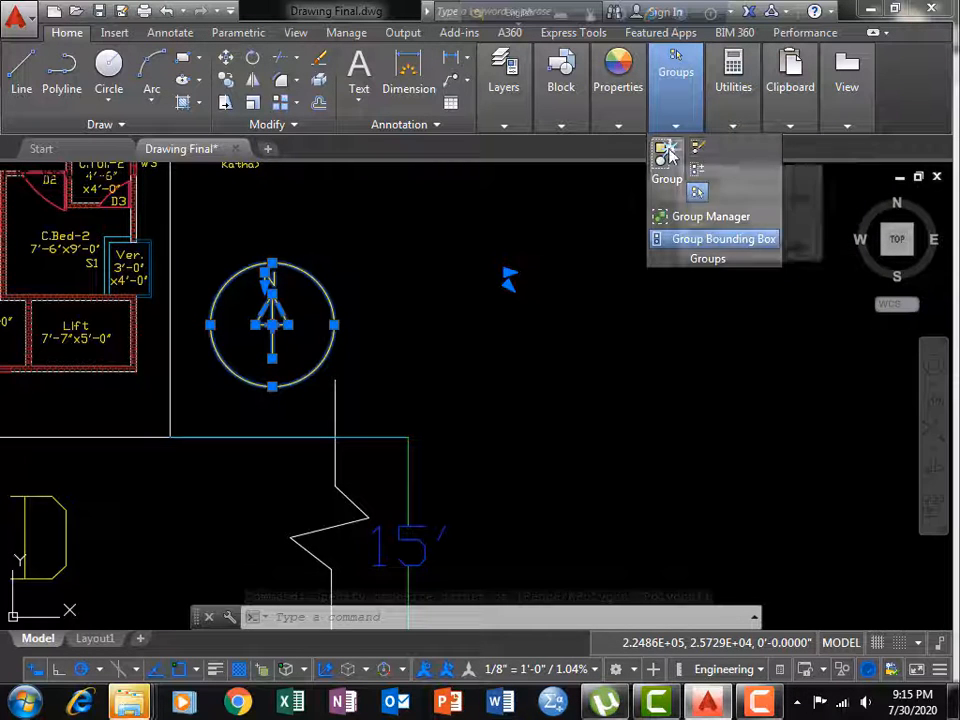
pyautogui.click(668, 150)
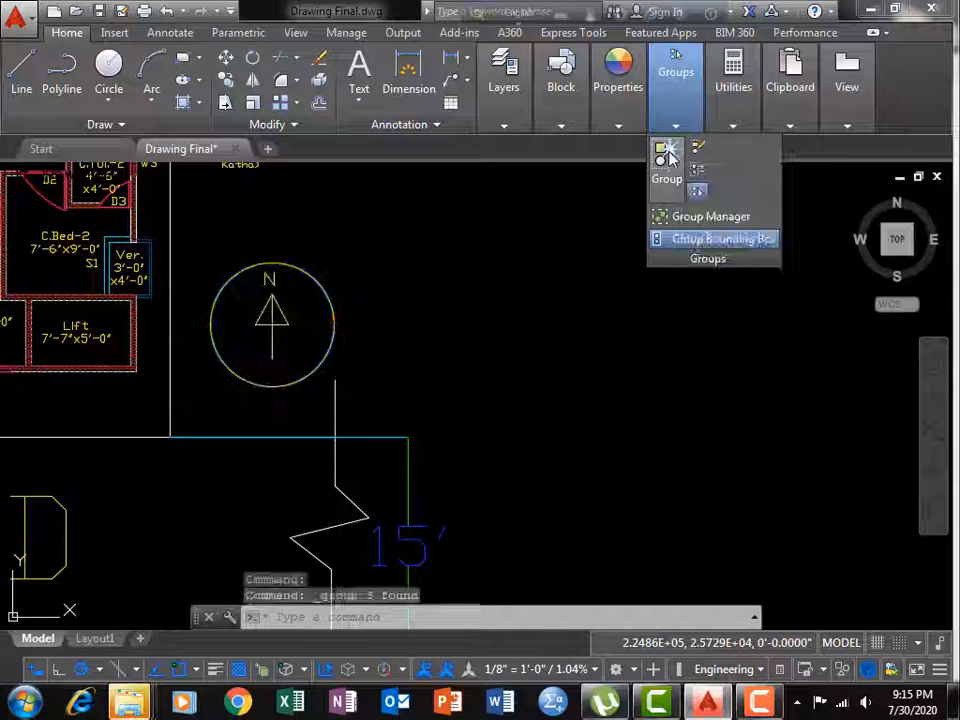
# Move the grouped north symbol about 4'-4" straight up towards the legend and deselect it
pyautogui.click(331, 338)
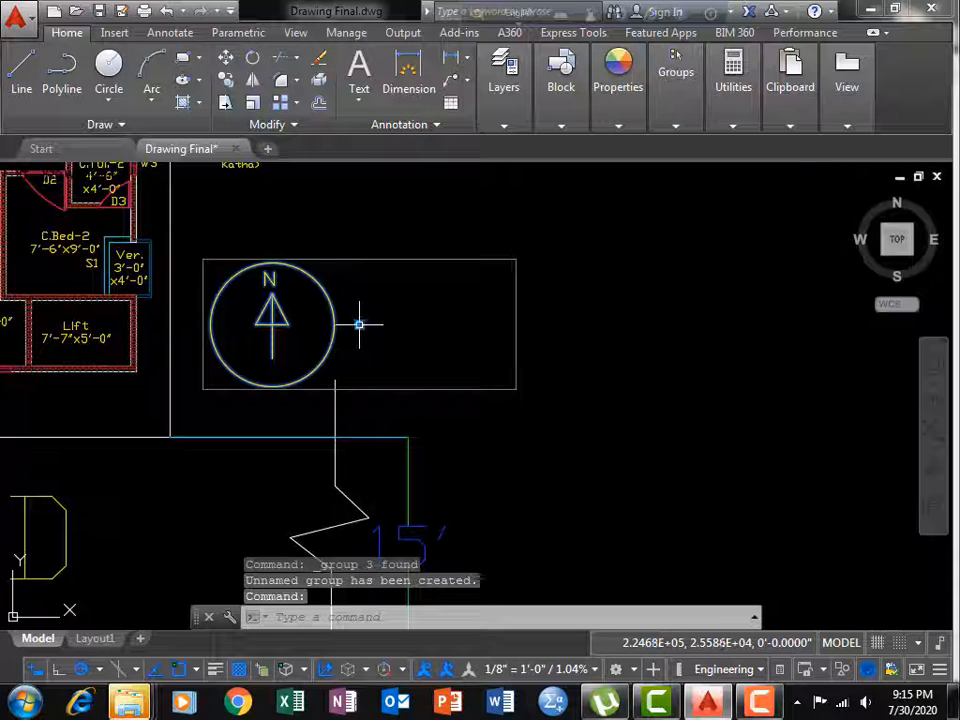
pyautogui.click(359, 325)
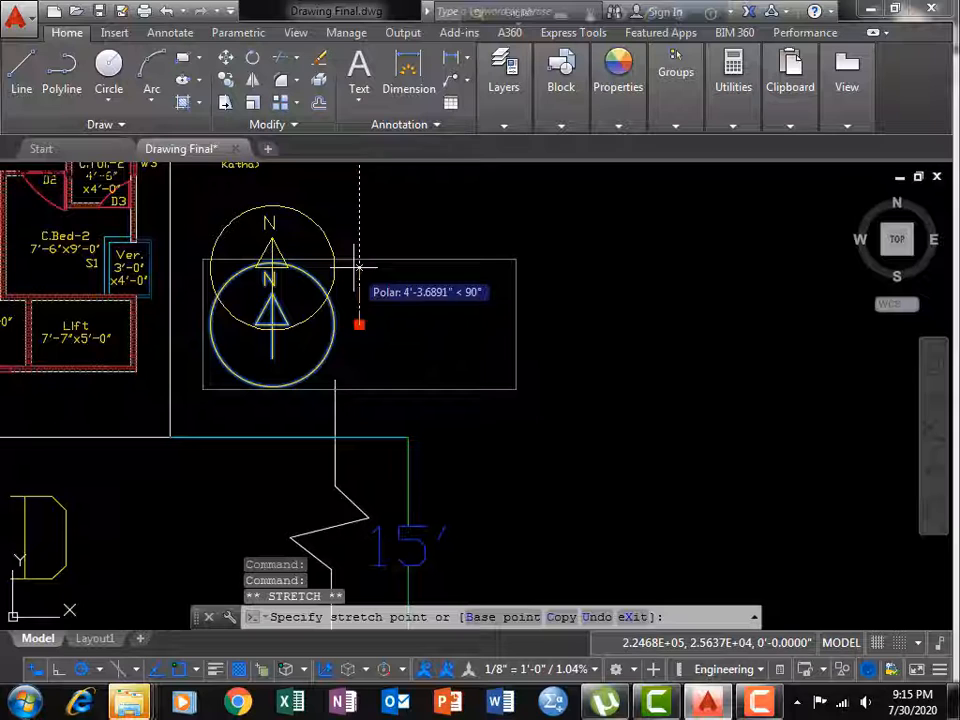
pyautogui.click(358, 266)
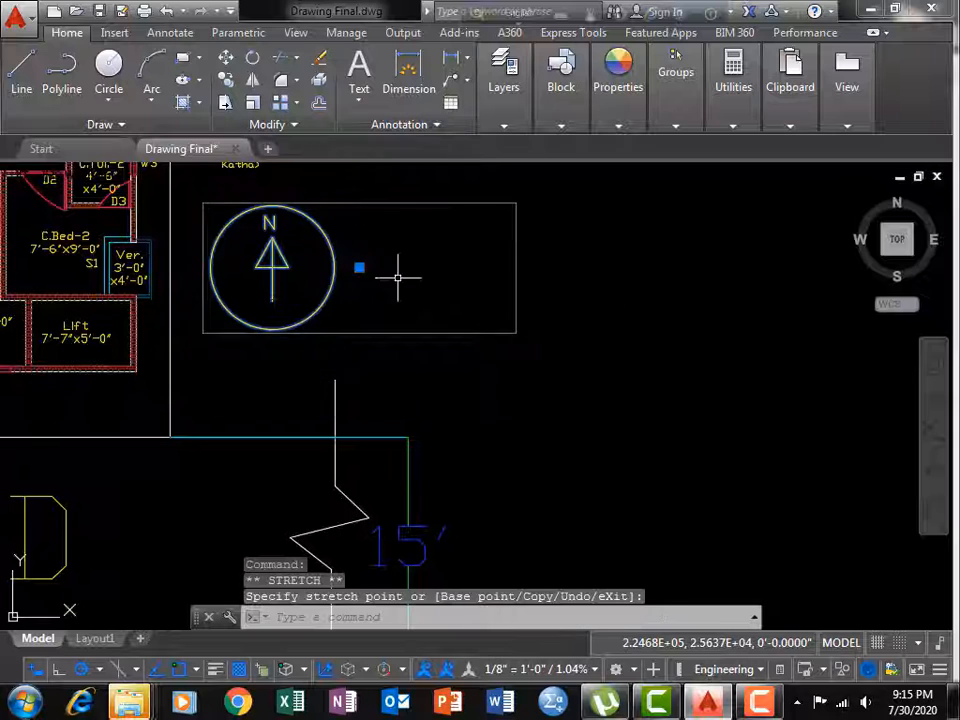
pyautogui.click(530, 264)
pyautogui.press('Escape')
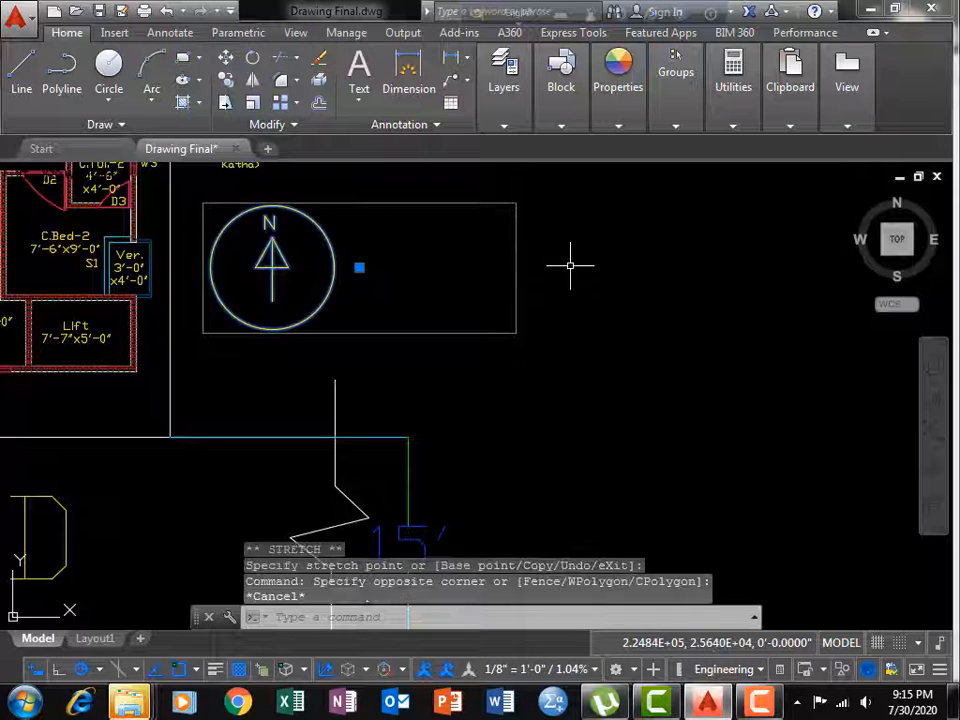
pyautogui.click(625, 279)
pyautogui.press('Escape')
pyautogui.click(620, 283)
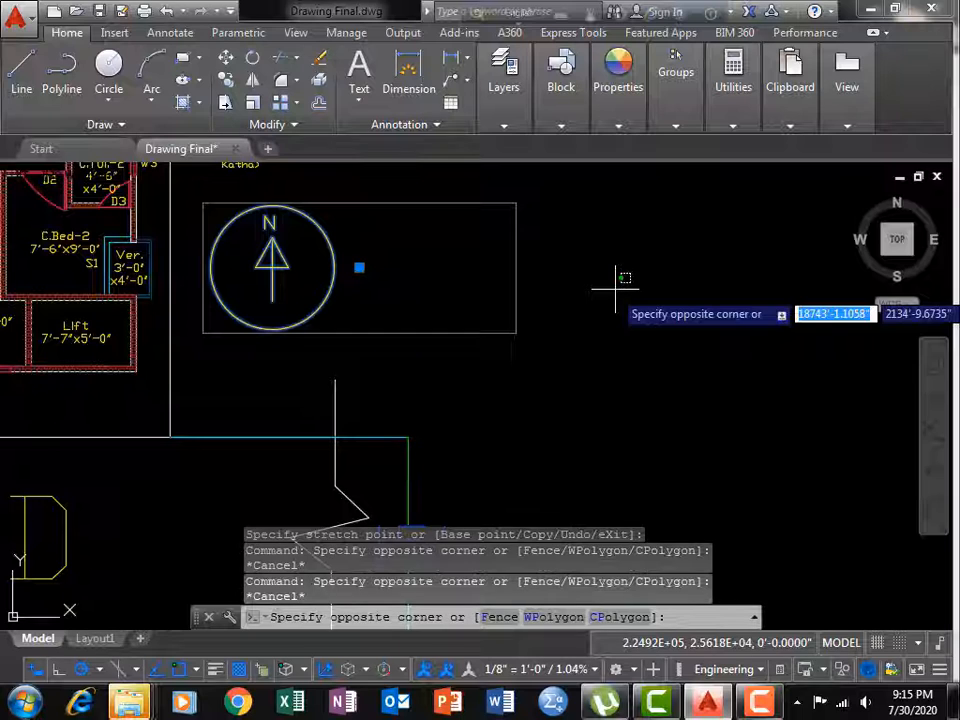
pyautogui.press('Escape')
pyautogui.press('Escape')
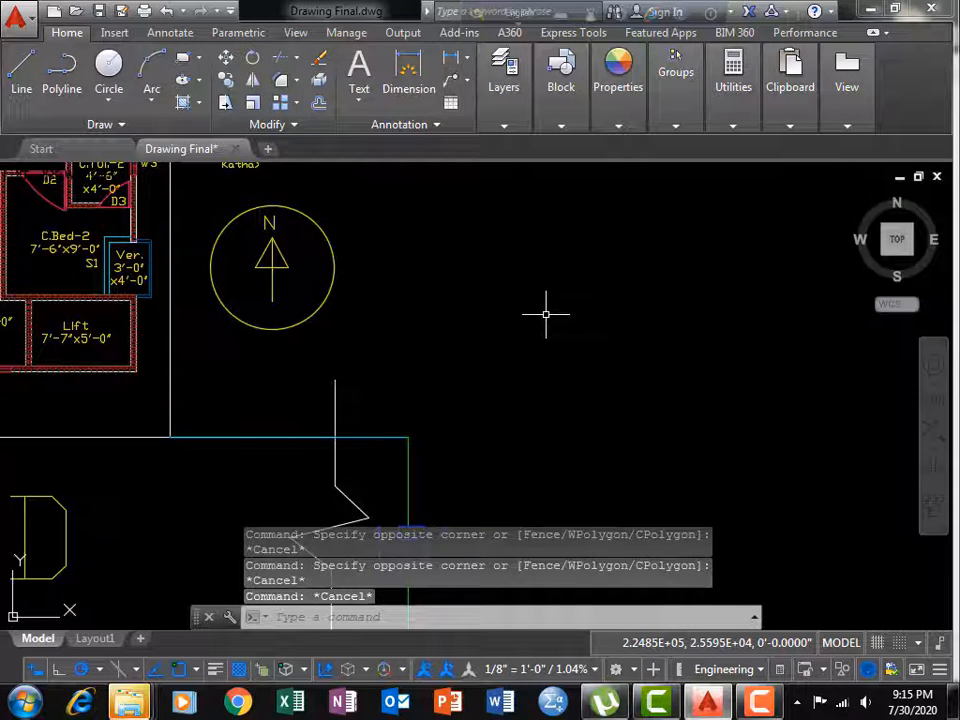
# Open the plot settings for the complete drawing and choose DWG To PDF.pc3 as the plotter
pyautogui.scroll(-3, 555, 371)
pyautogui.moveTo(548, 417); pyautogui.dragTo(514, 411, button='middle')
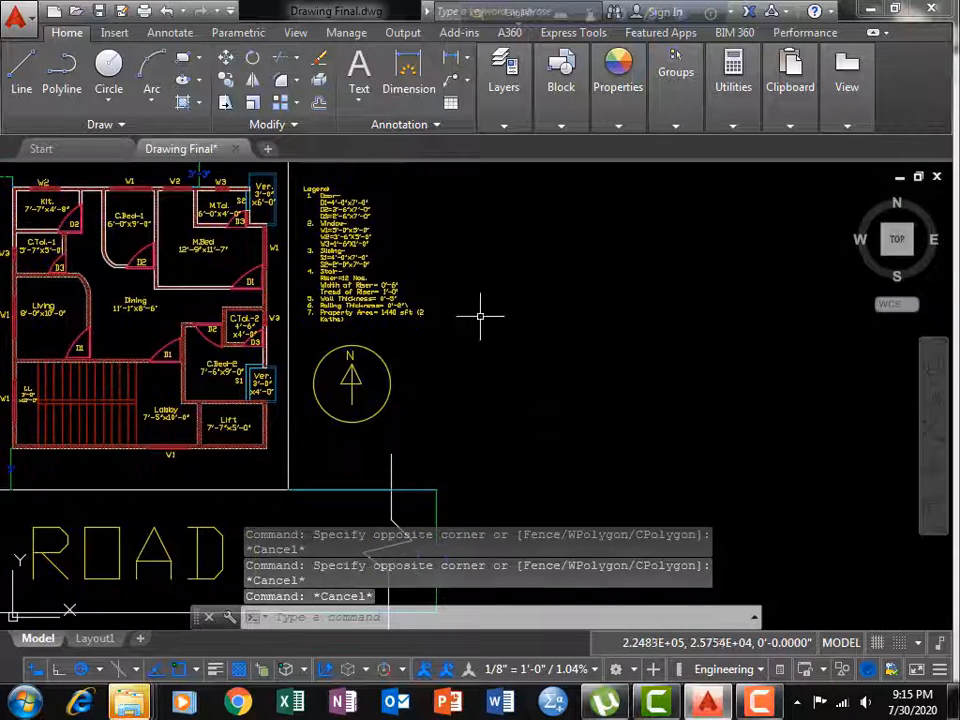
pyautogui.moveTo(483, 314); pyautogui.dragTo(510, 315, button='middle')
pyautogui.scroll(-2, 500, 318)
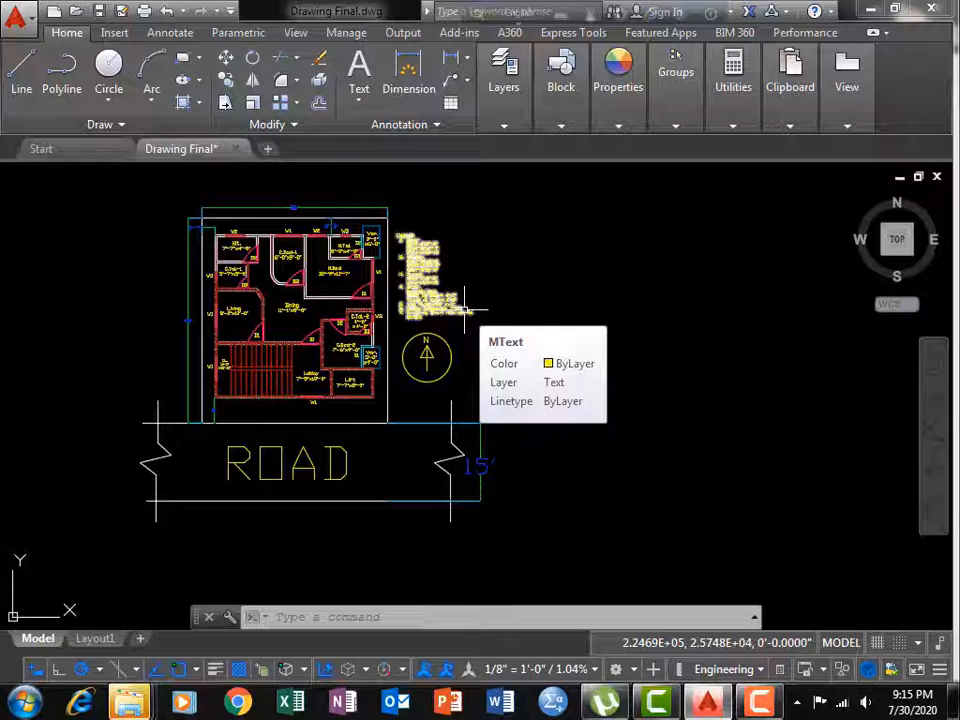
pyautogui.moveTo(524, 426)
pyautogui.mouseDown(button='middle')
pyautogui.moveTo(604, 426)
pyautogui.moveTo(626, 414)
pyautogui.mouseUp(button='middle')
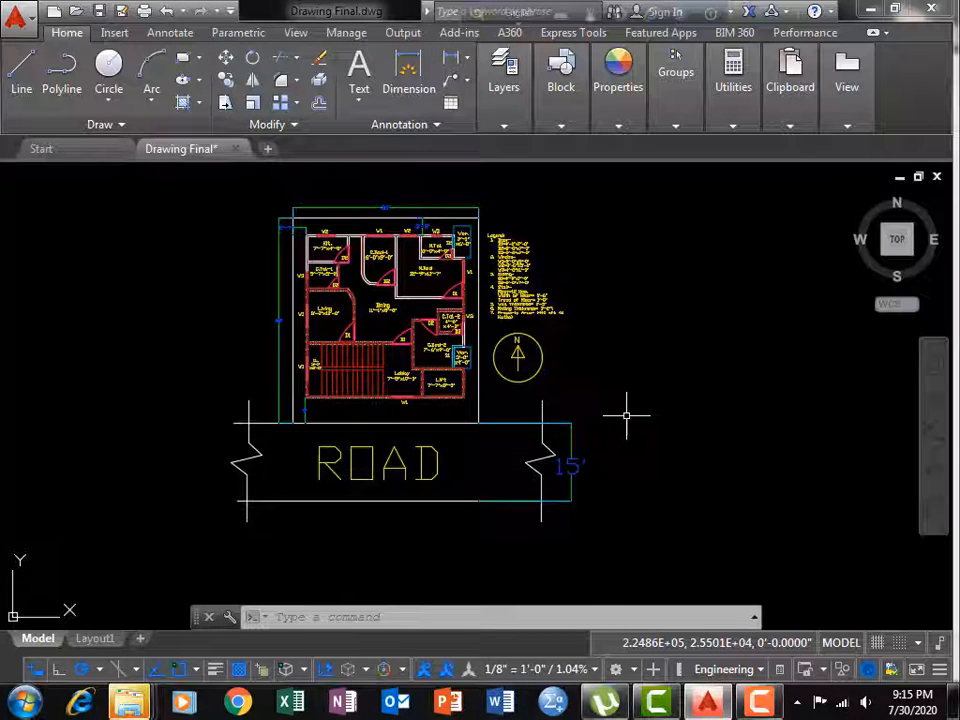
pyautogui.hotkey('ctrl', 'p')
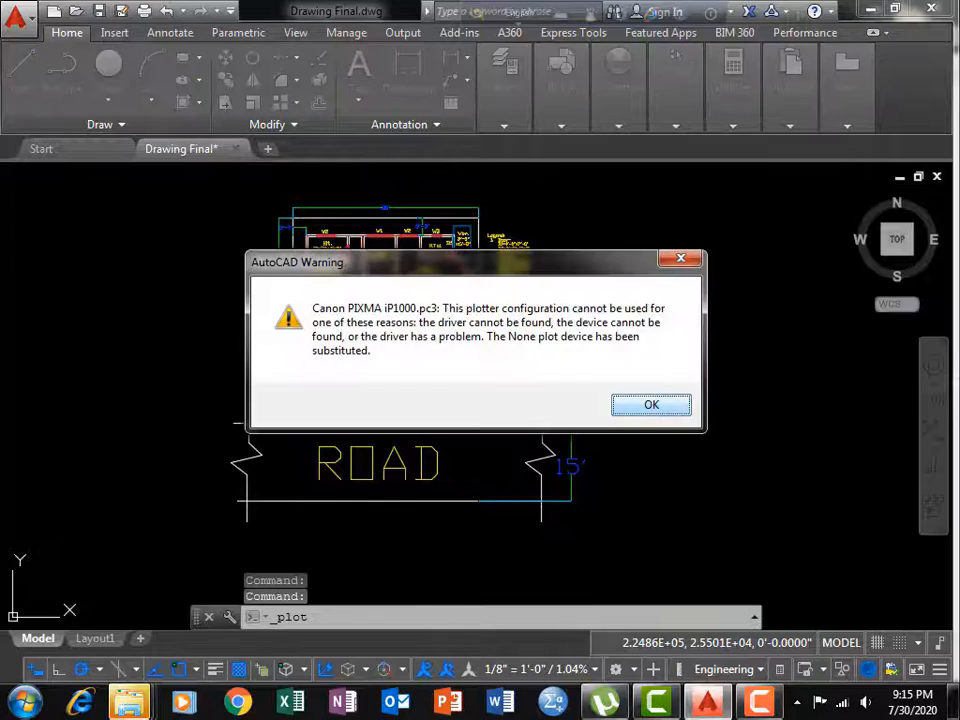
pyautogui.click(632, 406)
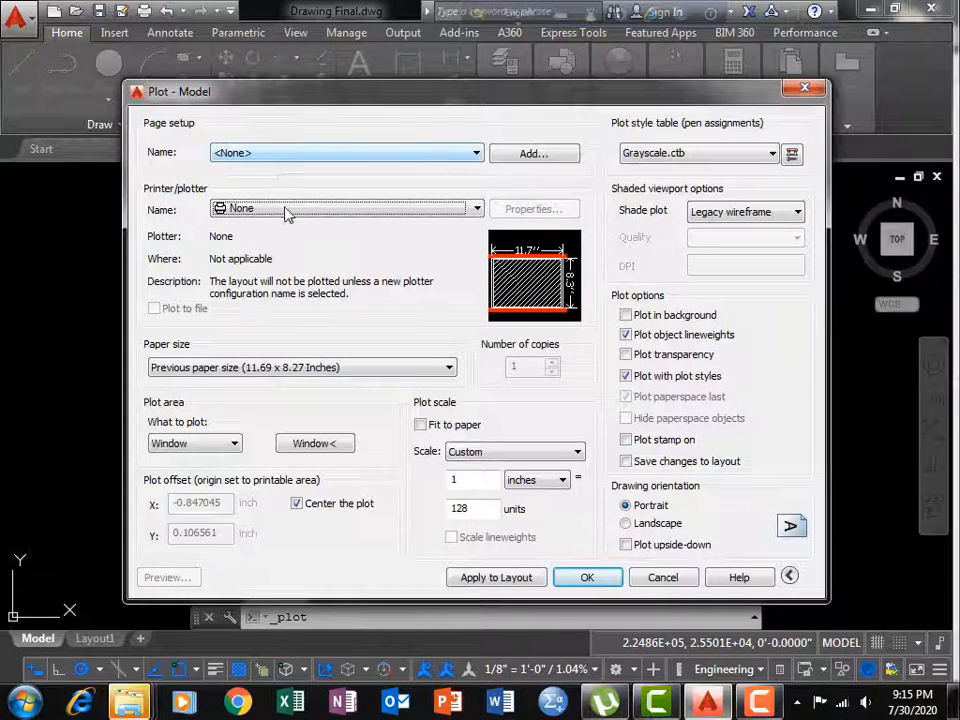
pyautogui.click(285, 208)
pyautogui.click(281, 327)
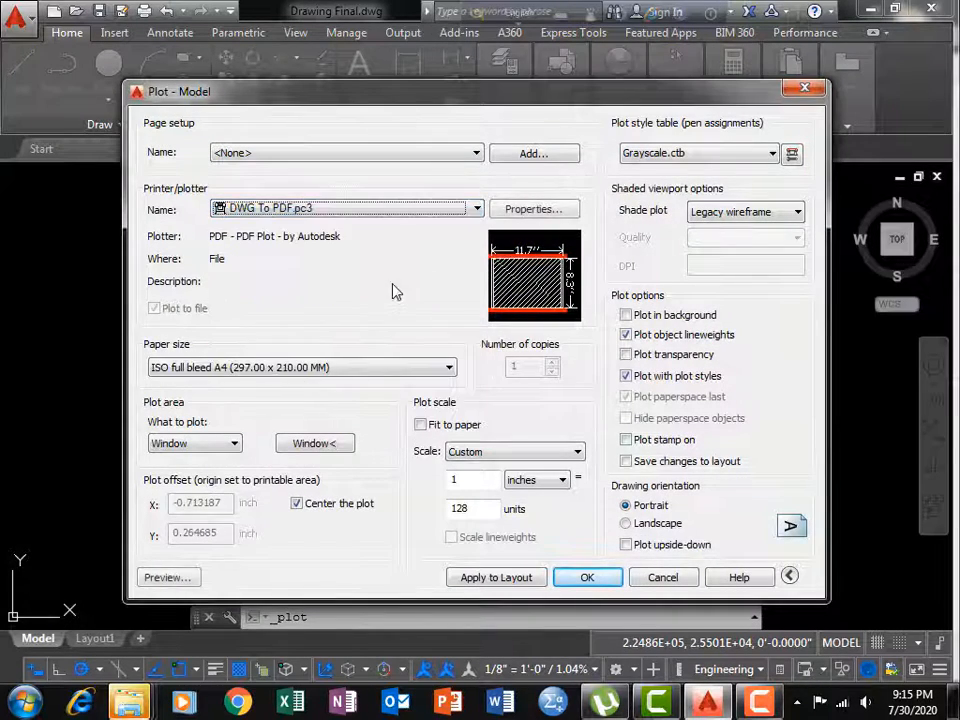
# Set the paper size to ISO full bleed A4 (297.00 x 210.00 MM) and scale the plot to fit the paper
pyautogui.click(352, 377)
pyautogui.scroll(1, 272, 172)
pyautogui.click(267, 46)
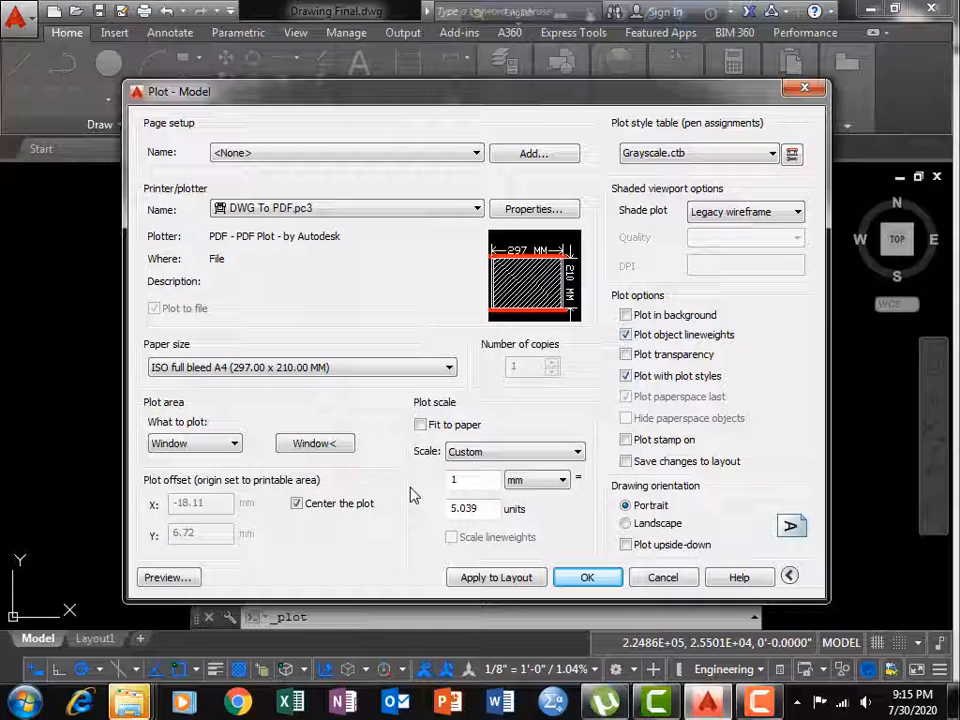
pyautogui.click(420, 425)
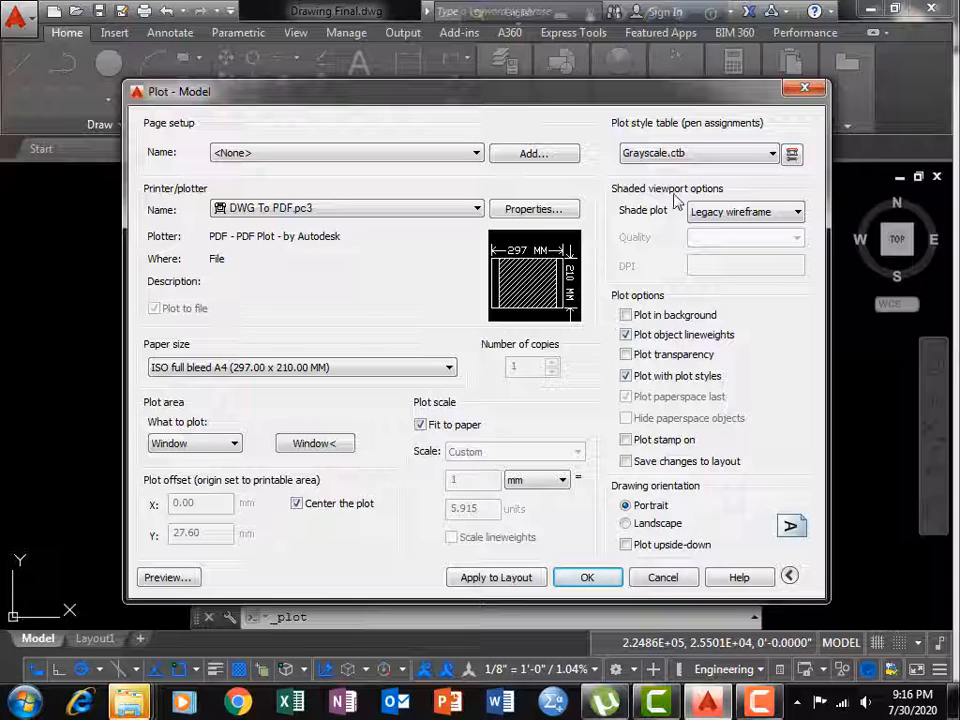
# Choose acad.ctb as the plot style table and assign it to all layouts
pyautogui.click(674, 155)
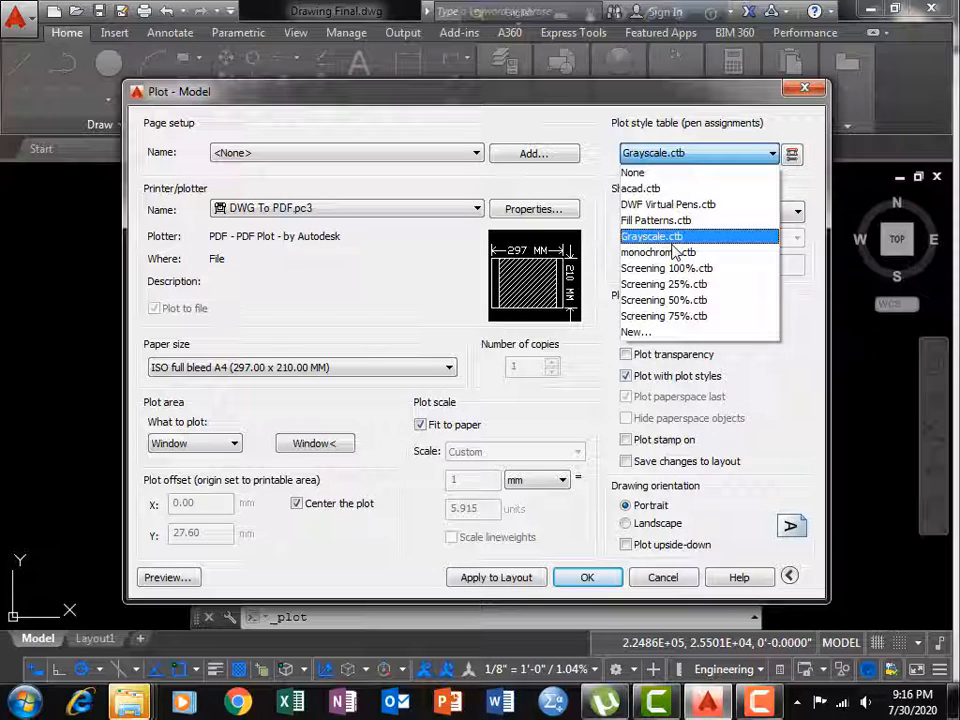
pyautogui.click(652, 189)
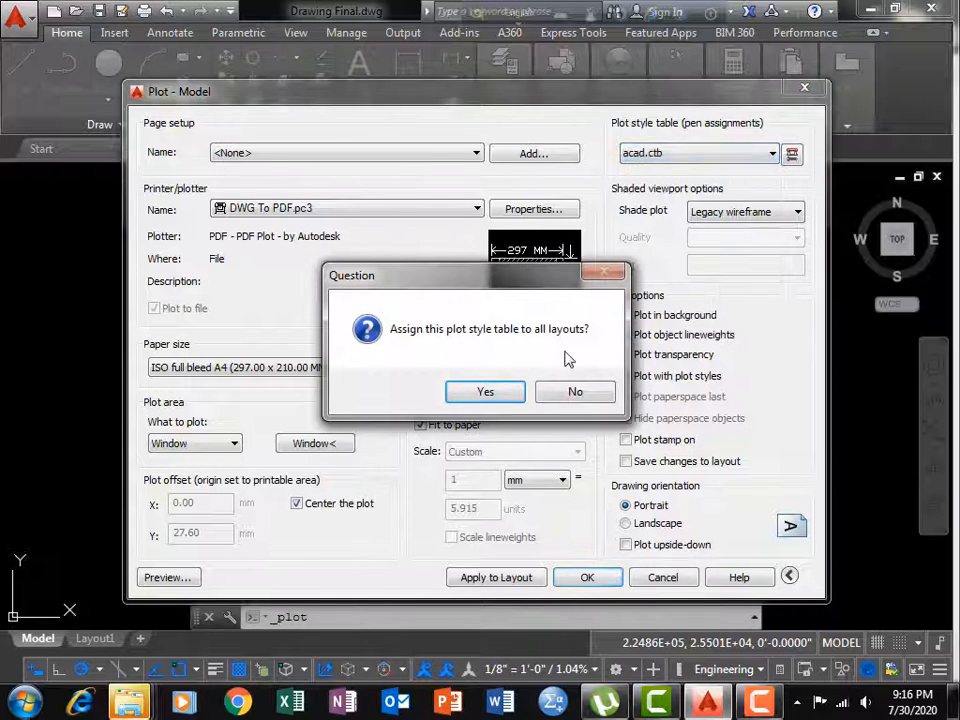
pyautogui.click(486, 391)
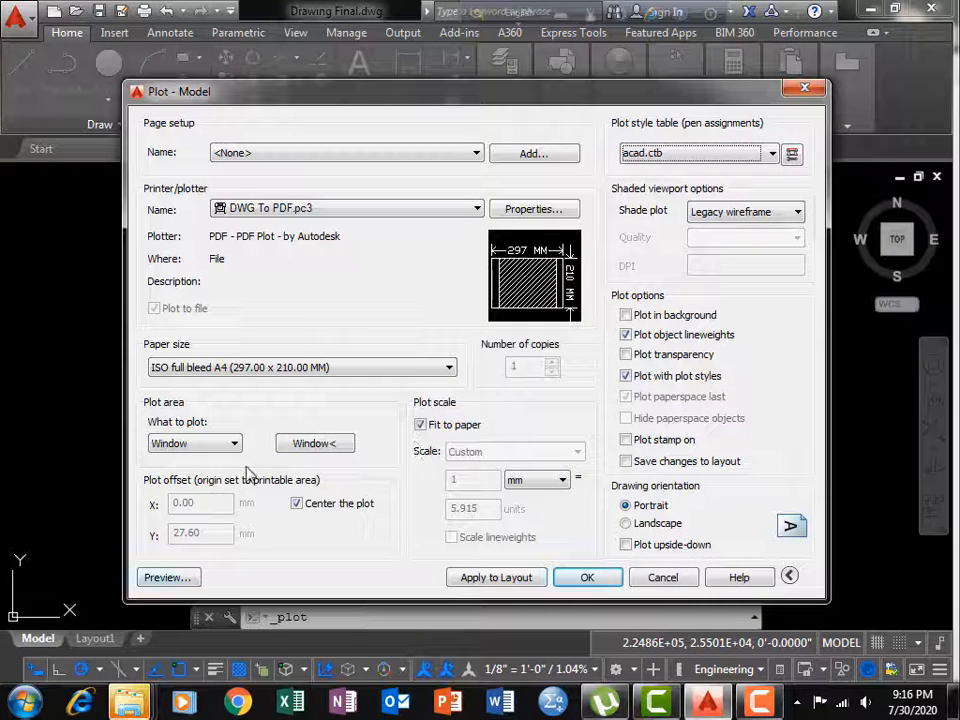
# Define the plot area as a window enclosing the whole drawing, including the road, legend and north symbol
pyautogui.click(185, 445)
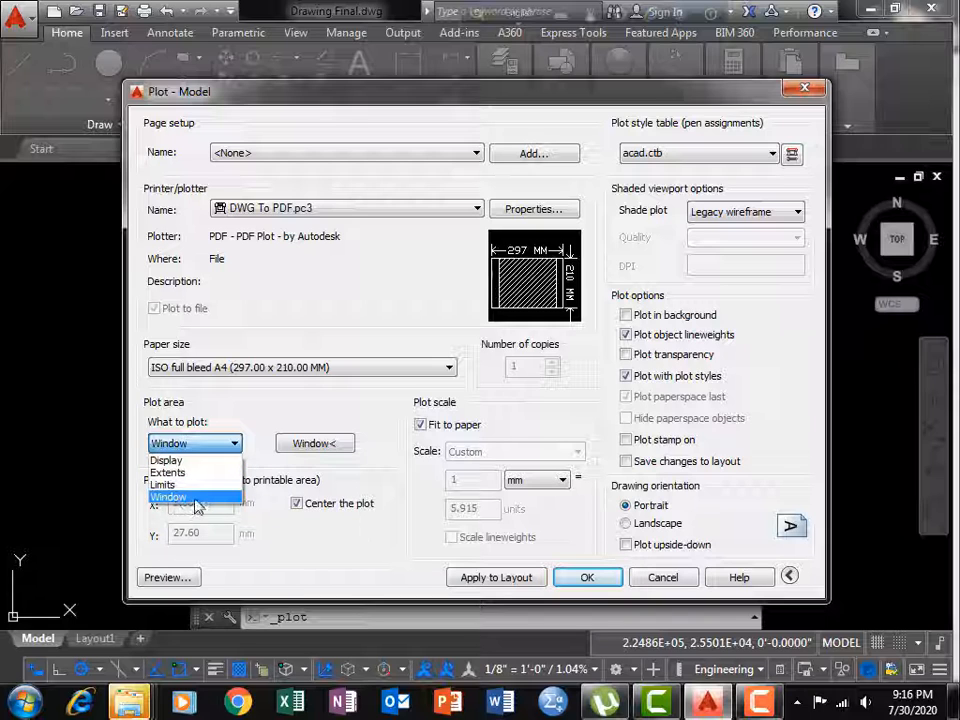
pyautogui.click(197, 497)
pyautogui.click(318, 452)
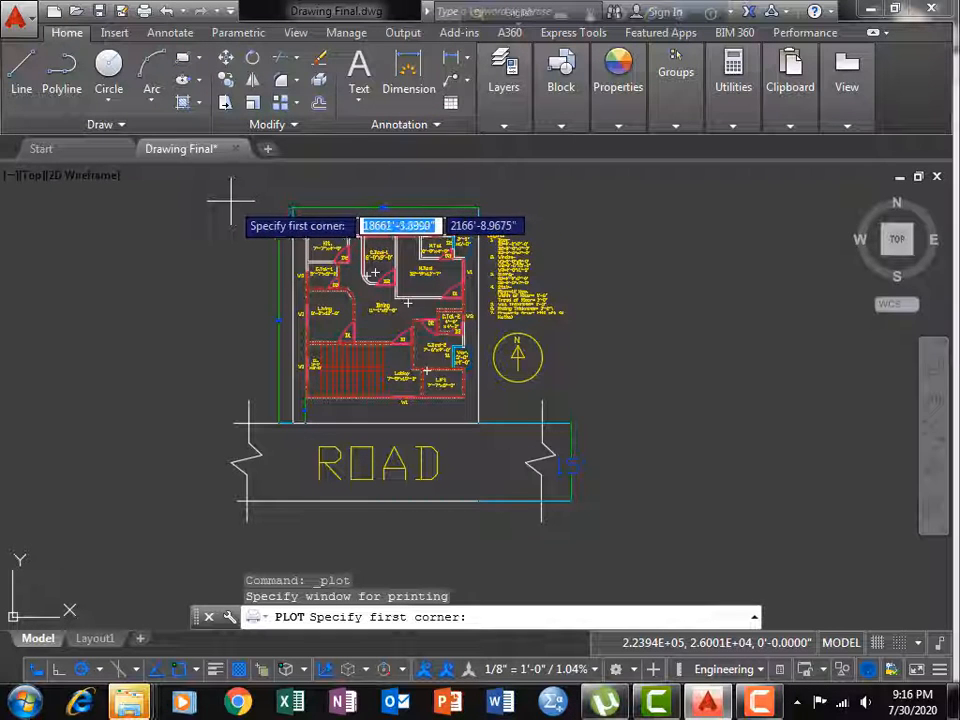
pyautogui.click(231, 201)
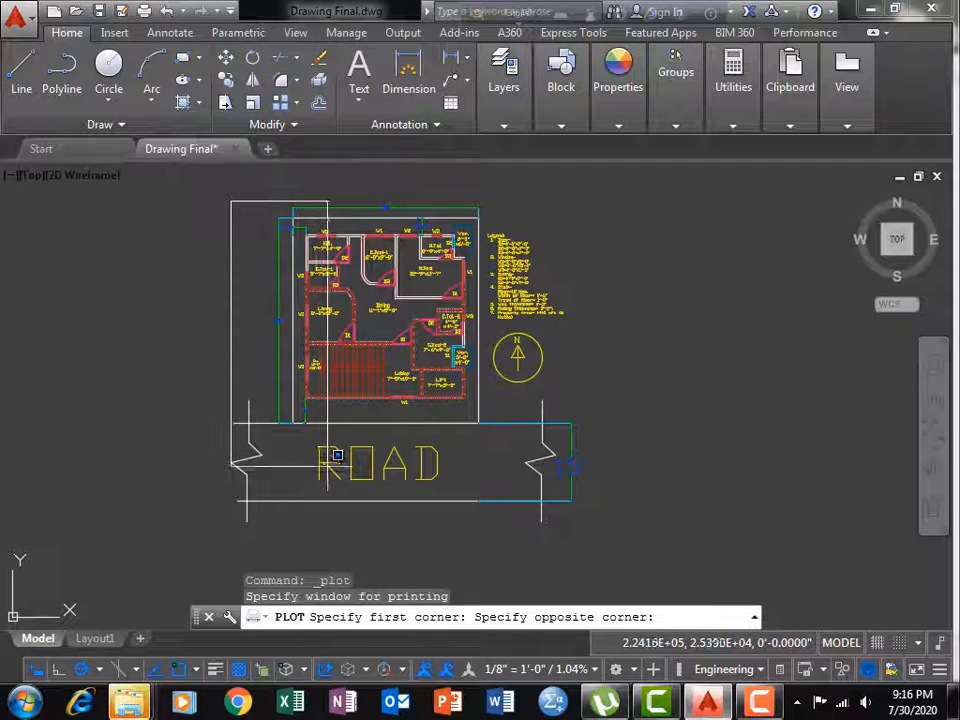
pyautogui.click(600, 511)
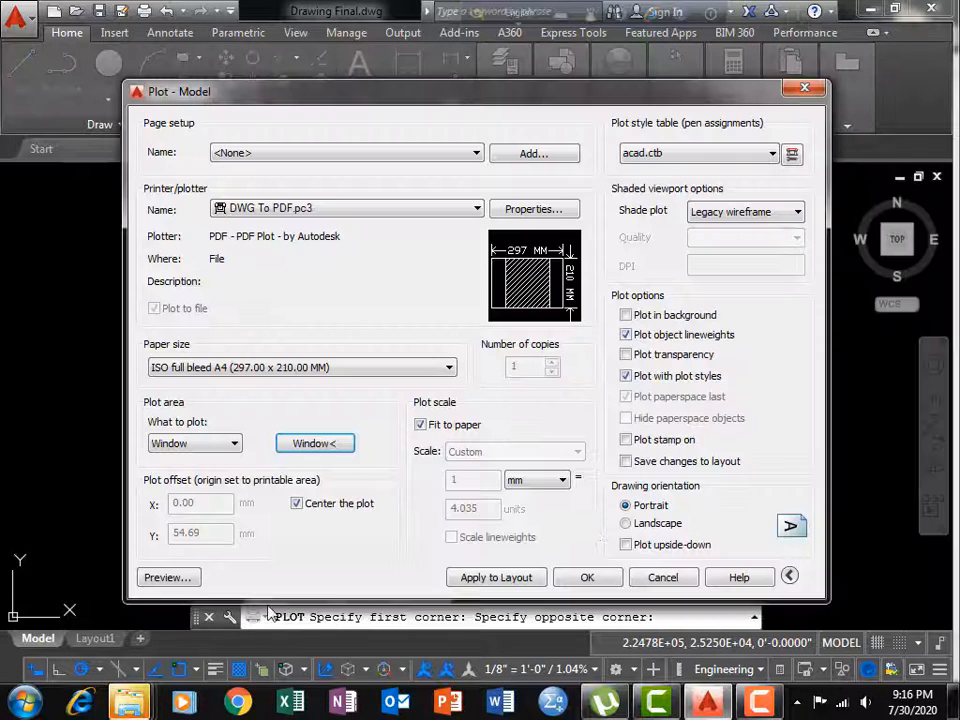
# Preview the portrait plot and examine the rooms, legend and north symbol up close and on the full sheet
pyautogui.click(185, 577)
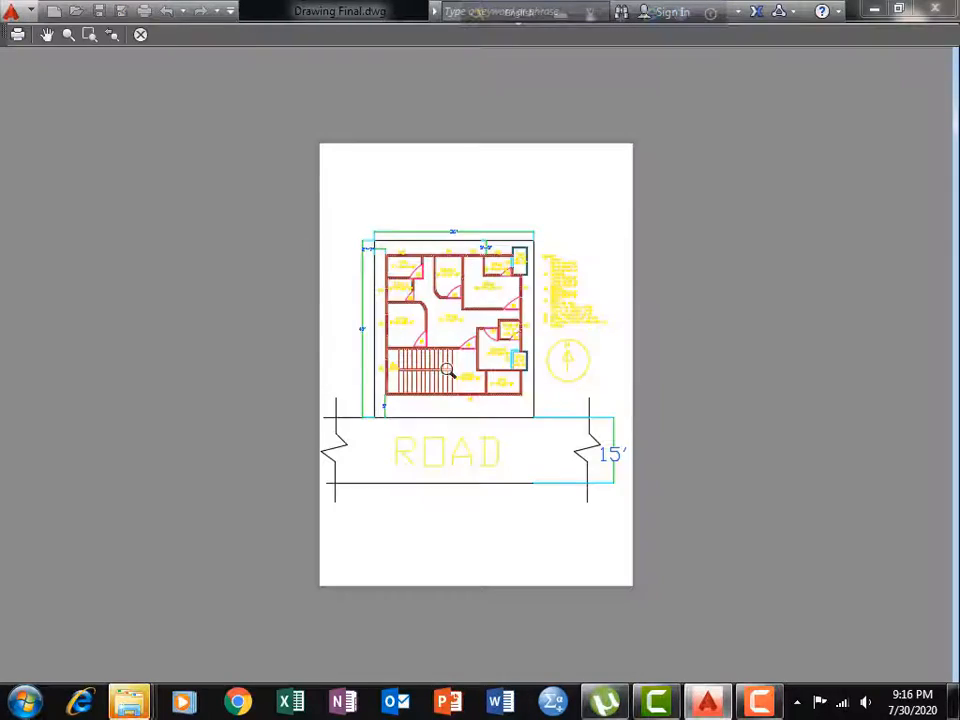
pyautogui.scroll(8, 447, 371)
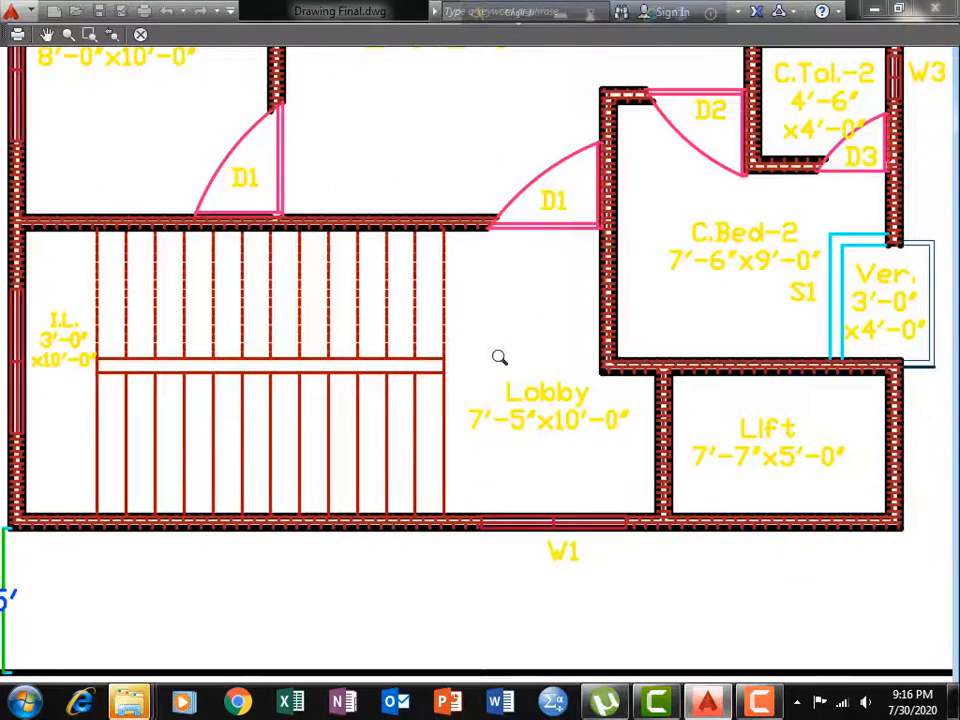
pyautogui.scroll(-8, 500, 357)
pyautogui.scroll(7, 356, 540)
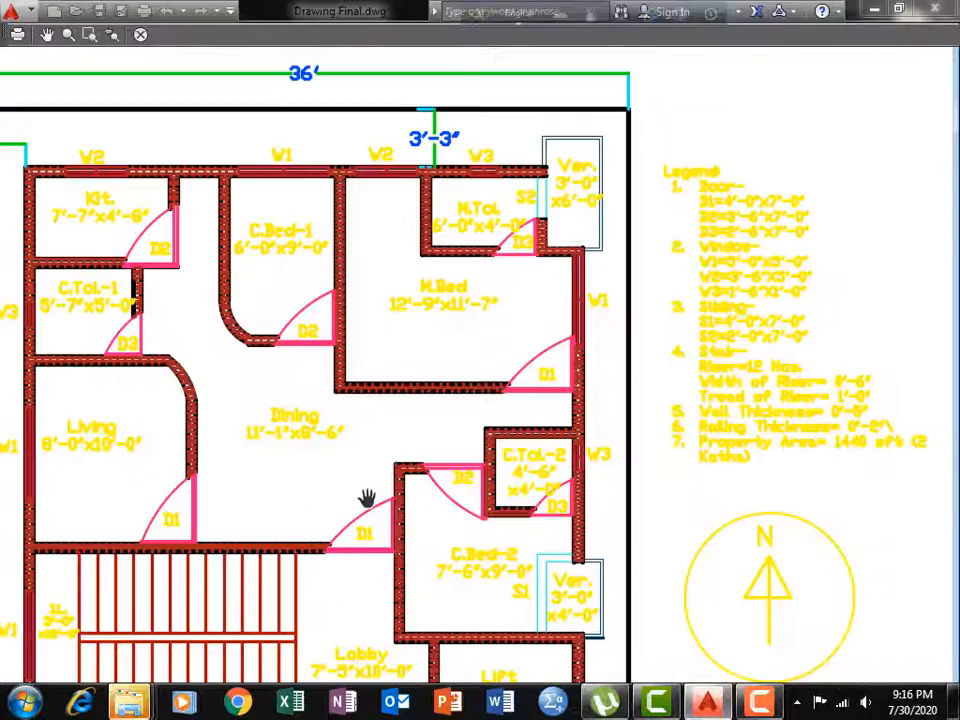
pyautogui.moveTo(368, 502); pyautogui.dragTo(380, 372)
pyautogui.moveTo(401, 561); pyautogui.dragTo(454, 326)
pyautogui.moveTo(452, 446); pyautogui.dragTo(396, 521)
pyautogui.scroll(-4, 460, 330)
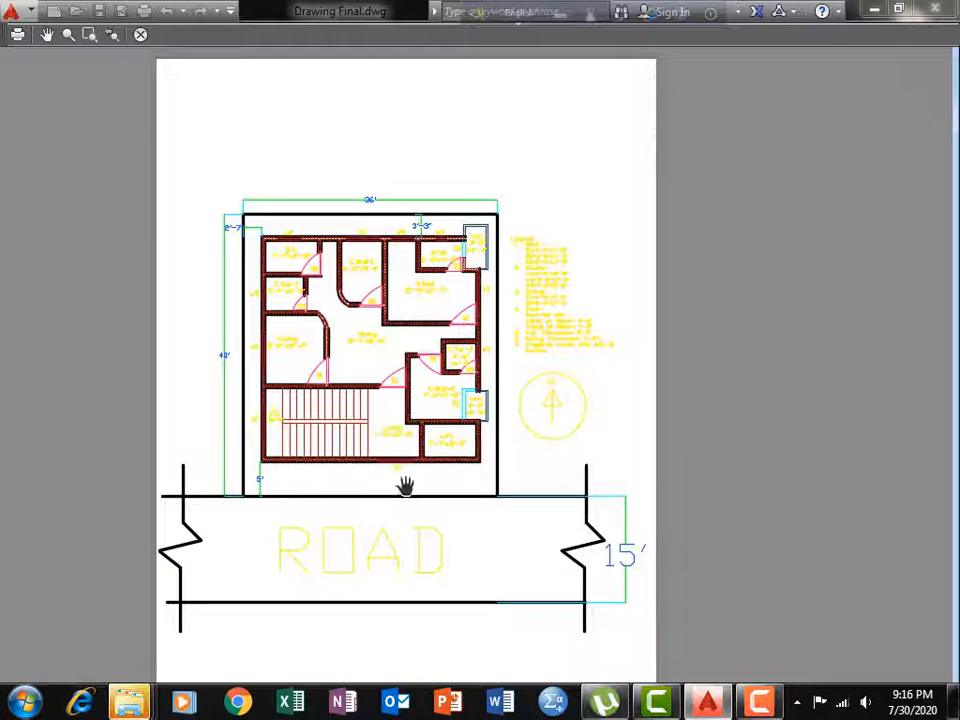
pyautogui.press('Escape')
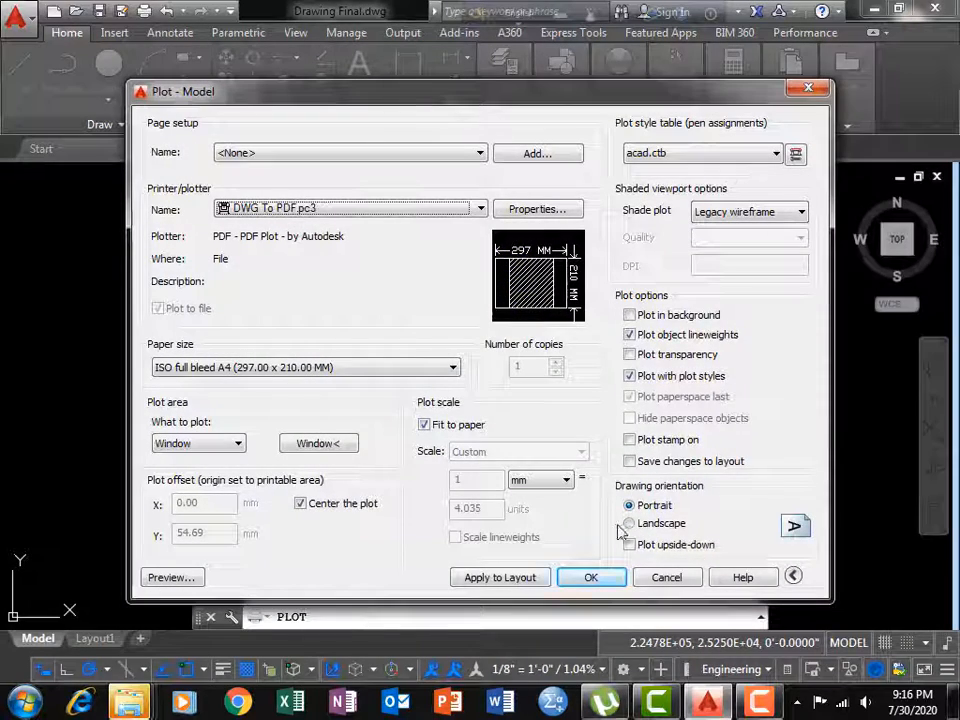
# Set the drawing orientation to landscape and preview the full sheet
pyautogui.click(629, 523)
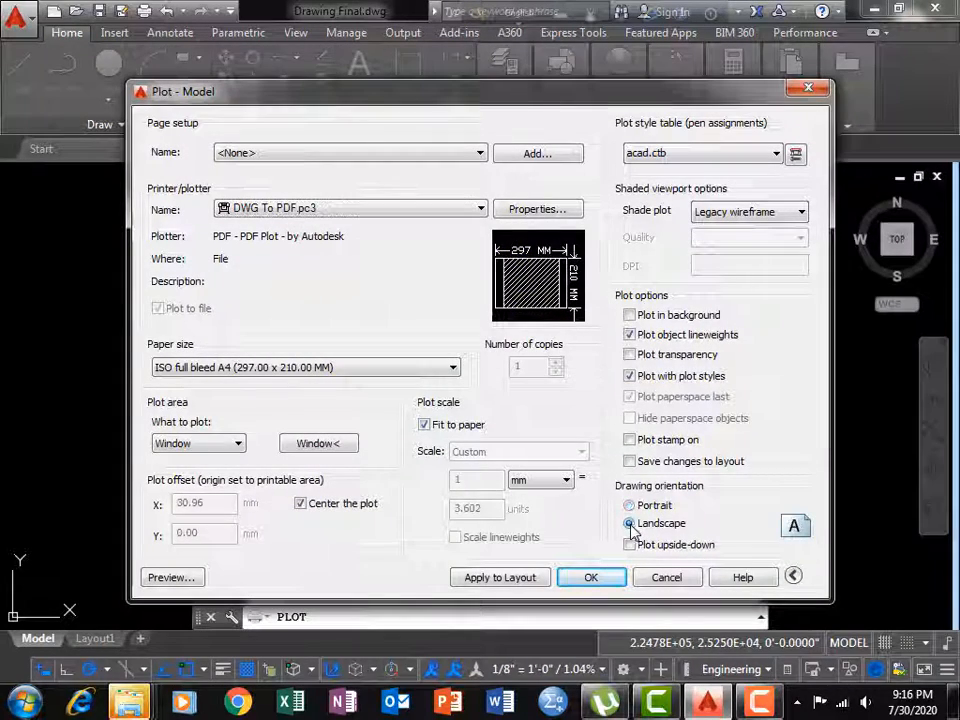
pyautogui.click(171, 578)
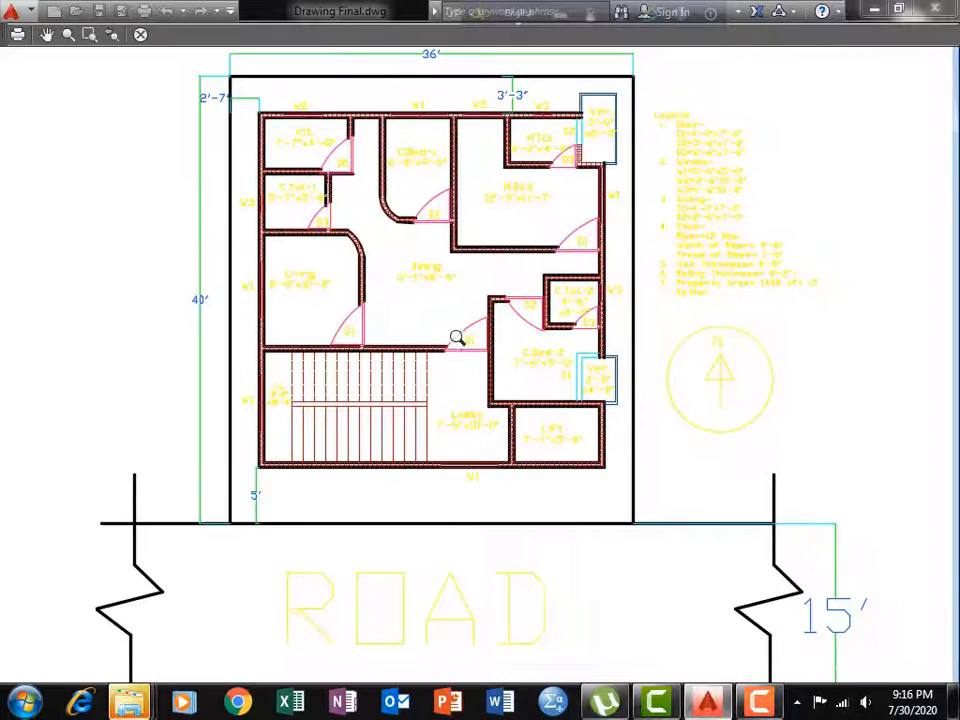
pyautogui.scroll(-3, 453, 413)
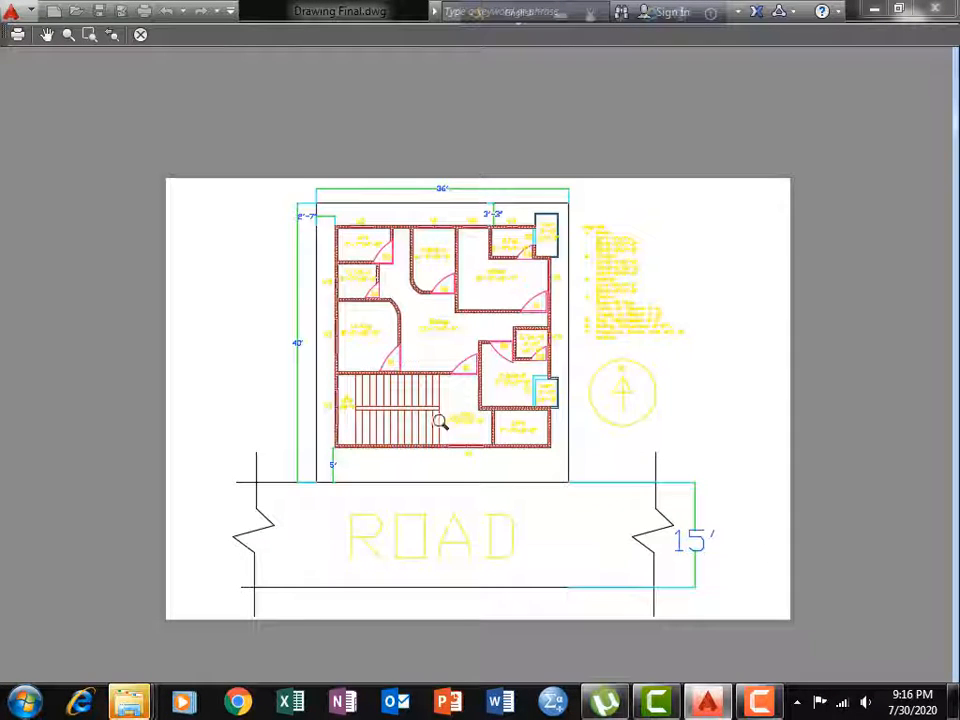
pyautogui.press('Escape')
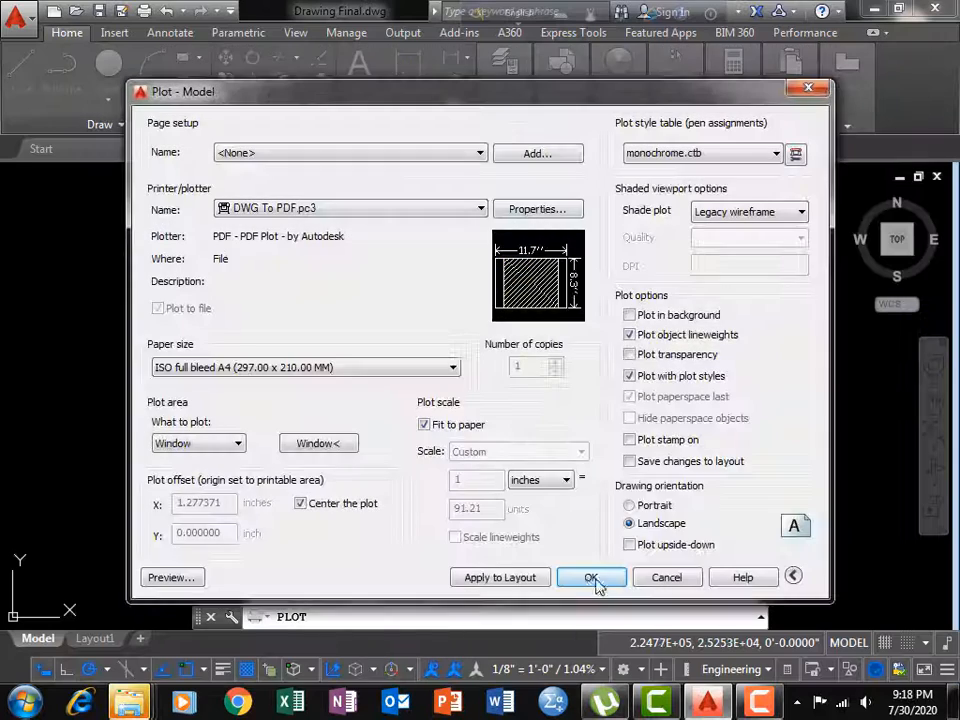
# Plot the drawing to PDF and save it on the Desktop as Drawing Final-Model.pdf
pyautogui.click(588, 578)
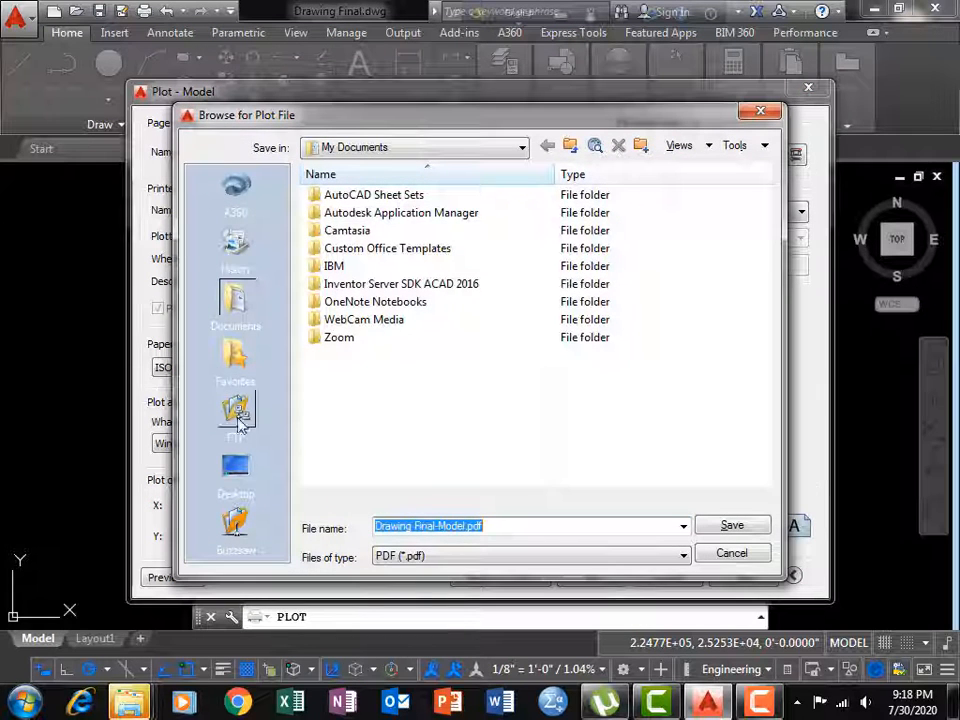
pyautogui.click(235, 465)
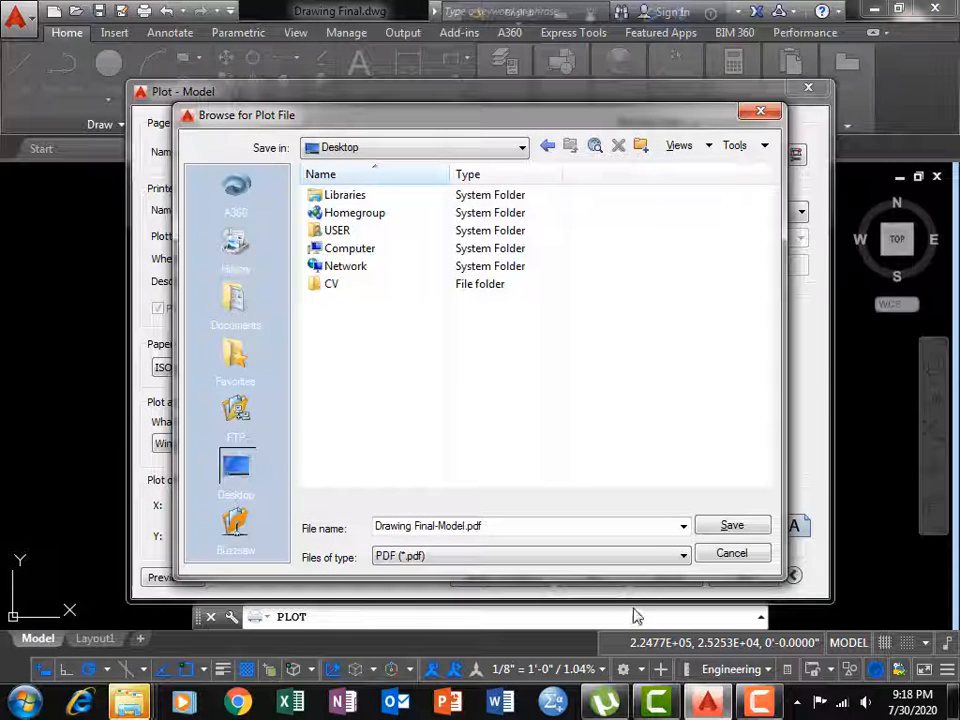
pyautogui.click(503, 522)
pyautogui.click(733, 526)
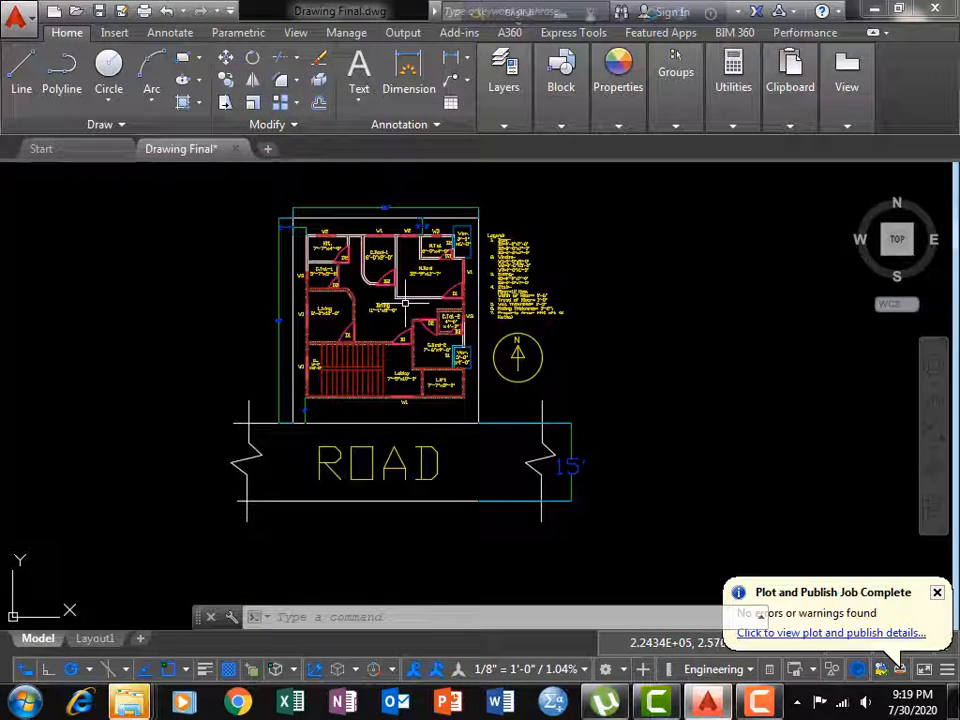
pyautogui.hotkey('ctrl', 'p')
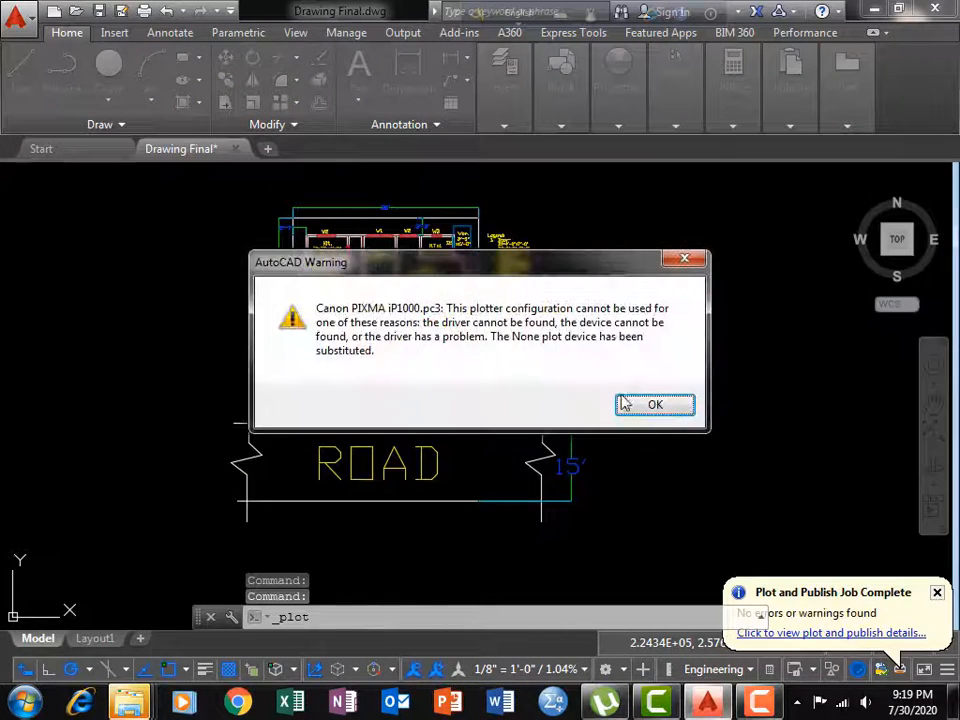
pyautogui.press('Return')
pyautogui.click(366, 210)
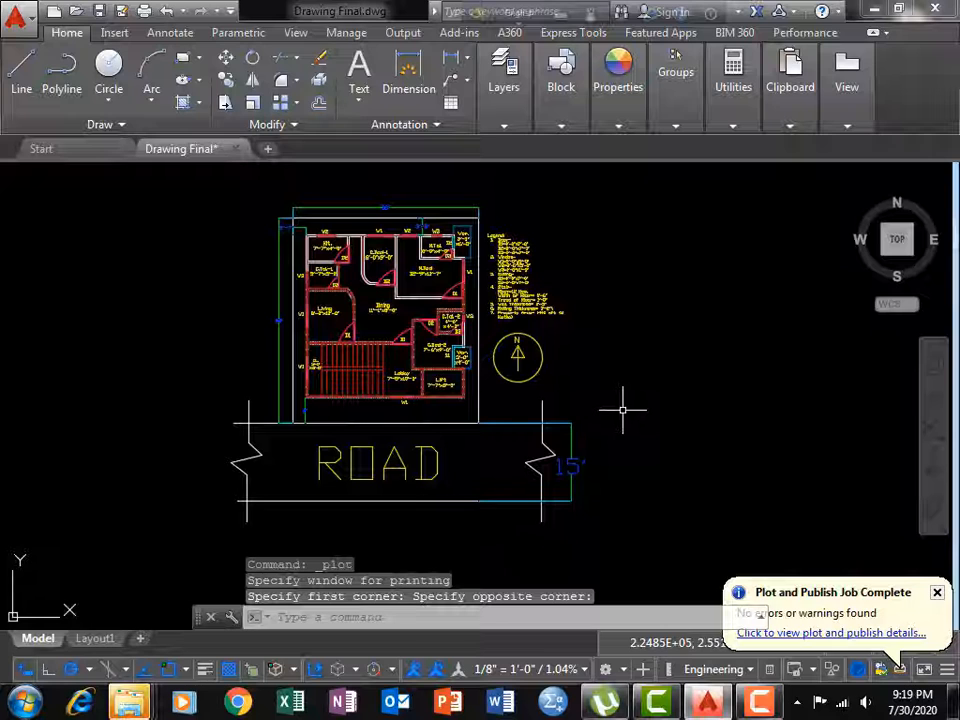
pyautogui.moveTo(623, 410); pyautogui.dragTo(638, 413, button='middle')
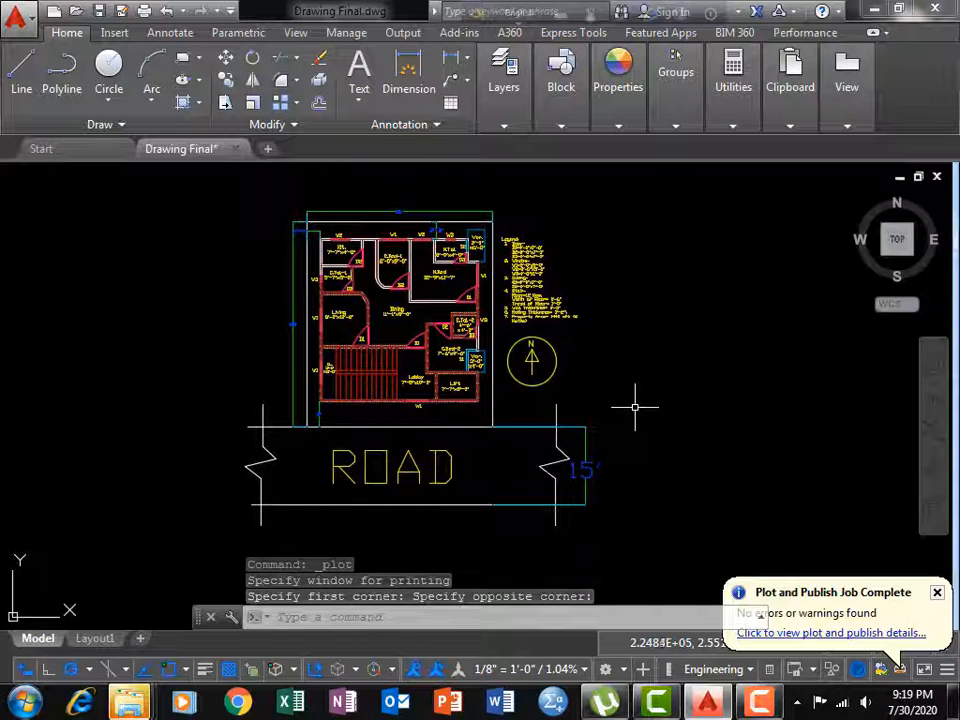